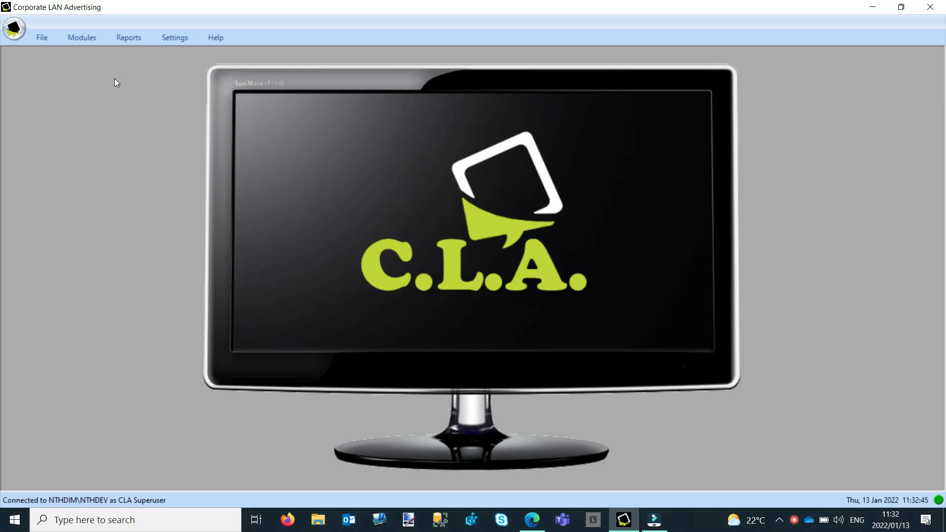
Open the Policy Report and set its Effective From date to 01 December 2021
{"action": "left_click", "coordinate": [128, 39]}
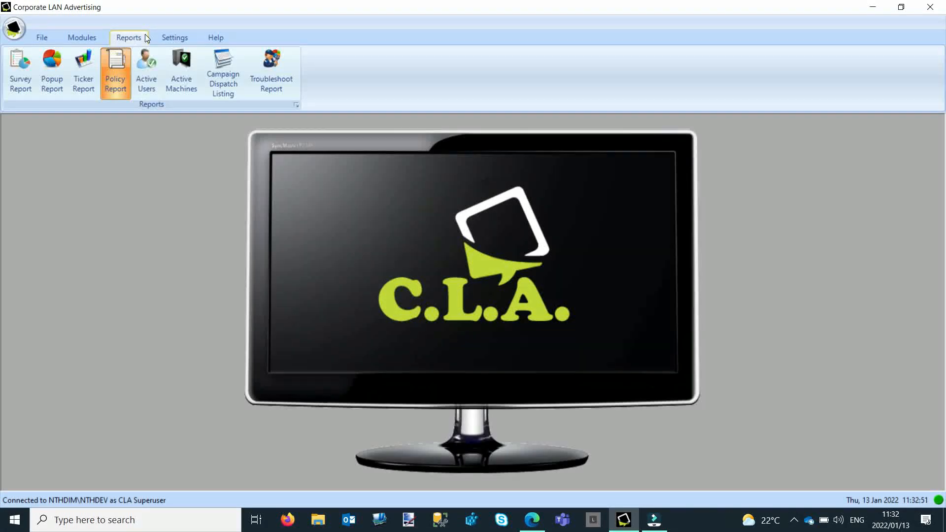
{"action": "left_click", "coordinate": [115, 87]}
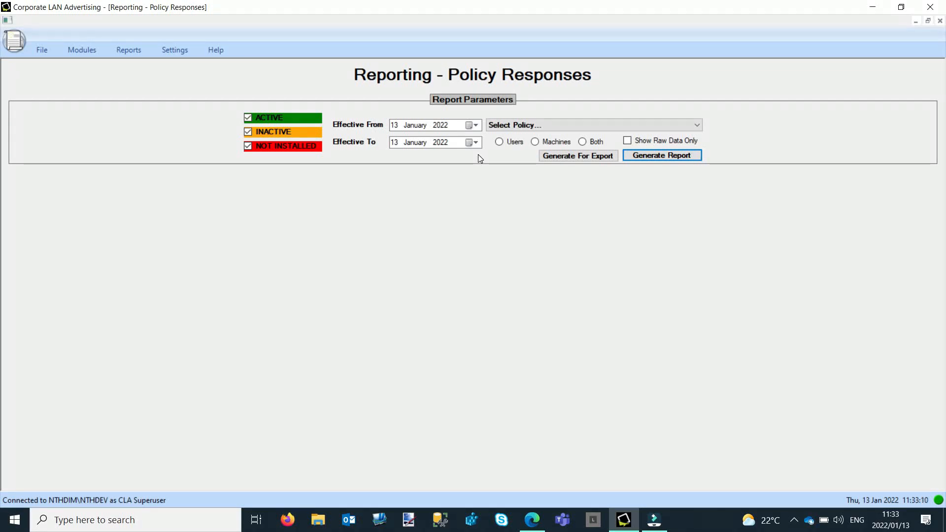
{"action": "left_click", "coordinate": [475, 125]}
{"action": "left_click", "coordinate": [395, 142]}
{"action": "left_click", "coordinate": [455, 165]}
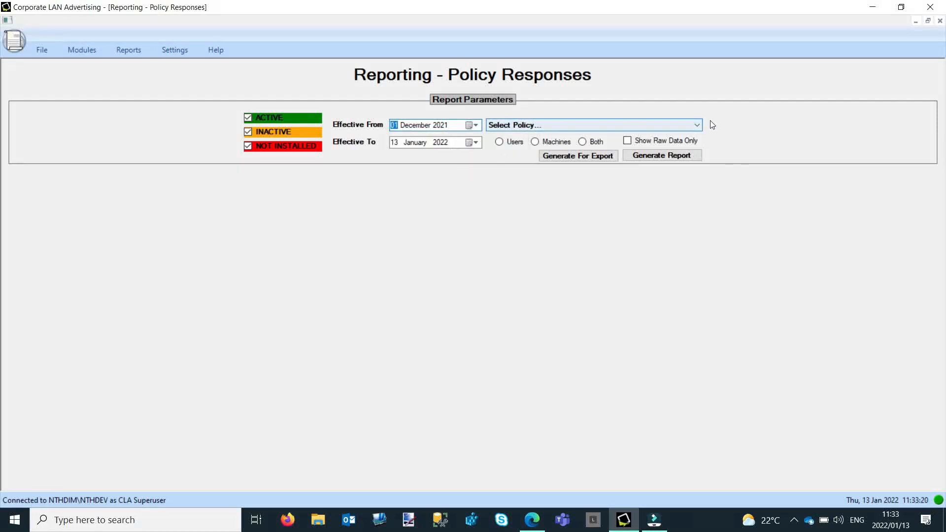
Generate the report for the (1309) Covid-19 Vaccination Policy, limited to users
{"action": "left_click", "coordinate": [698, 126]}
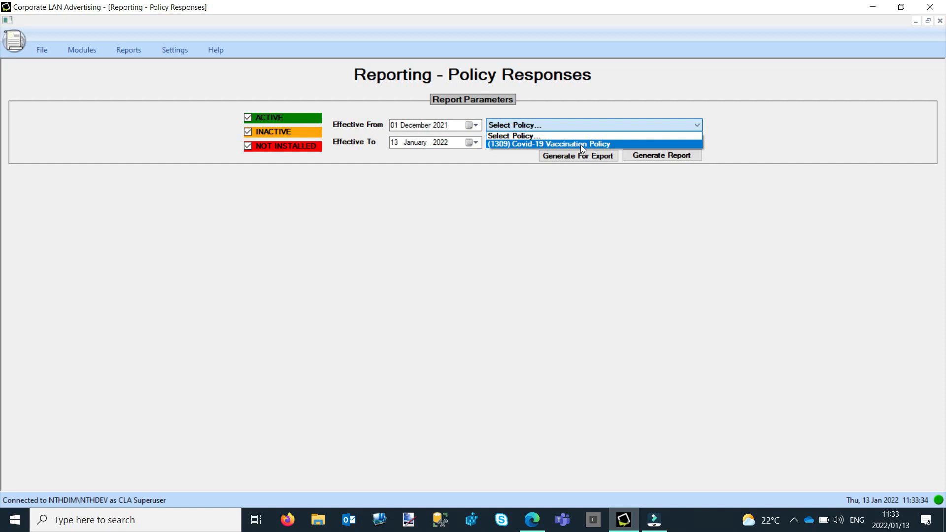
{"action": "left_click", "coordinate": [542, 144]}
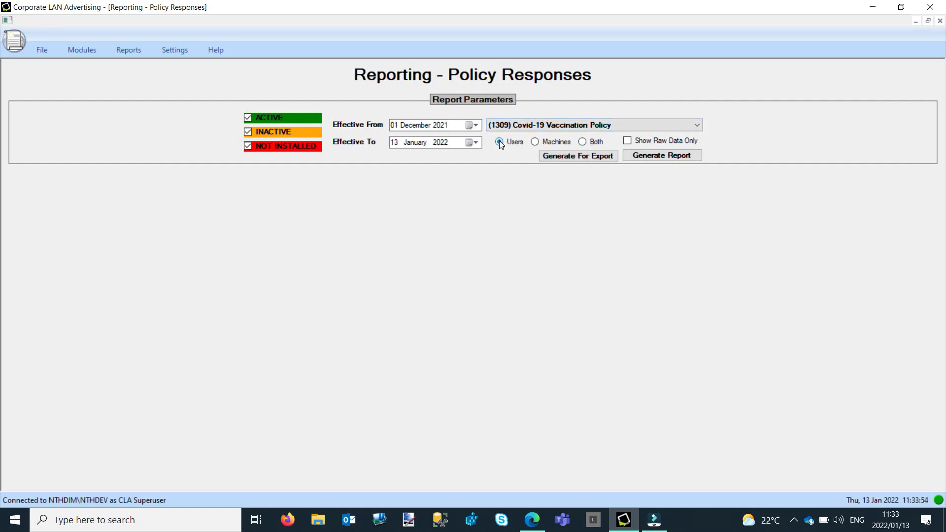
{"action": "left_click", "coordinate": [672, 156]}
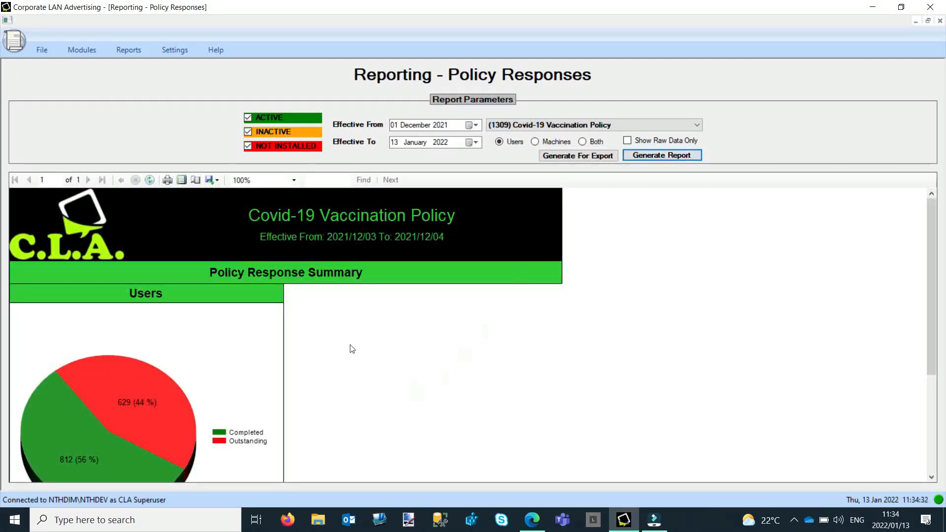
Review the response summary chart and totals, and expand the Summarized Detail - Users section to read it, then collapse it
{"action": "scroll", "coordinate": [465, 333], "scroll_direction": "down", "scroll_amount": 1}
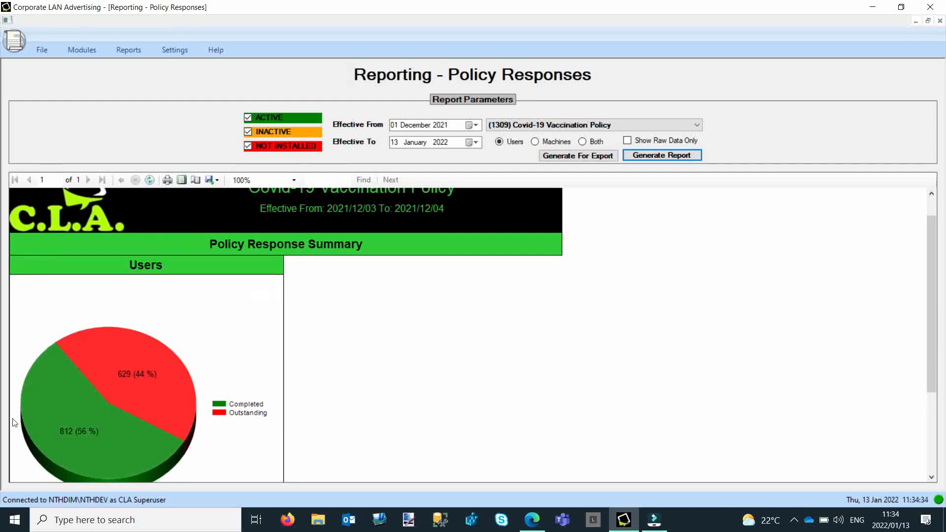
{"action": "scroll", "coordinate": [212, 387], "scroll_direction": "down", "scroll_amount": 4}
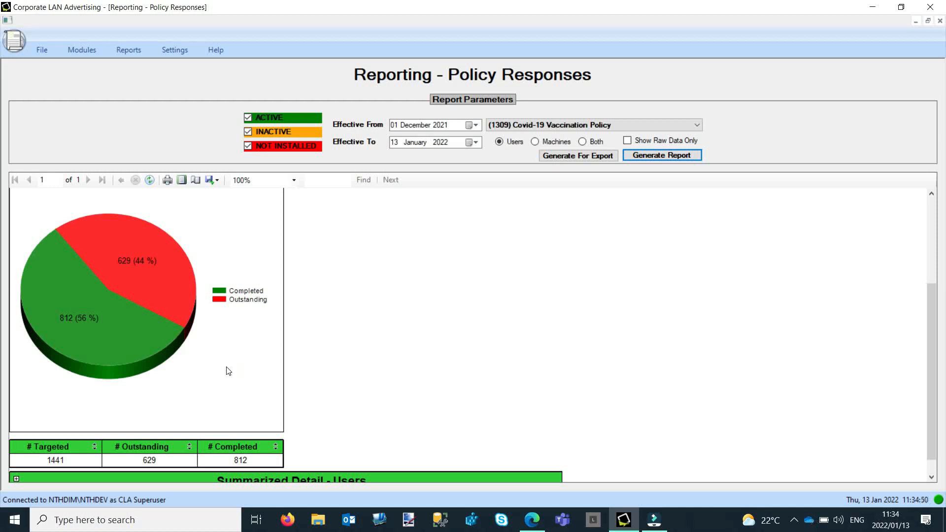
{"action": "scroll", "coordinate": [229, 371], "scroll_direction": "down", "scroll_amount": 1}
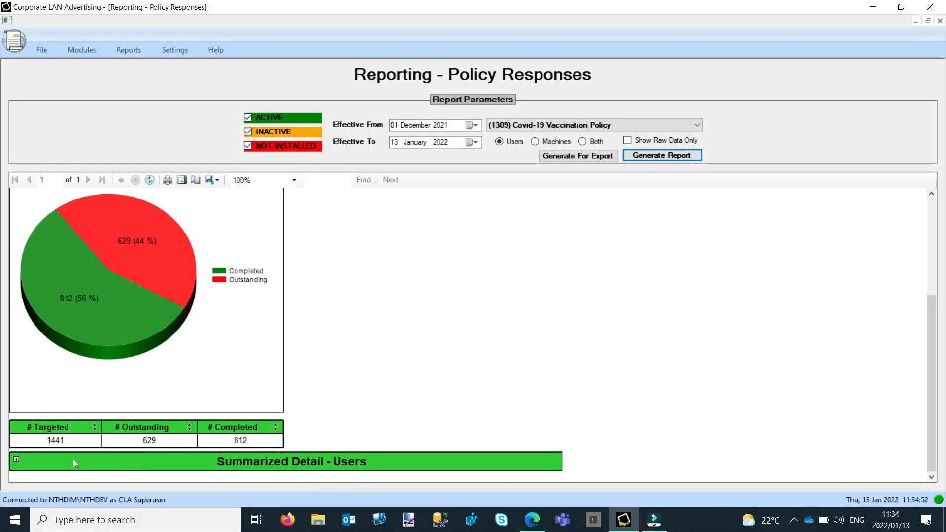
{"action": "left_click", "coordinate": [16, 461]}
{"action": "scroll", "coordinate": [350, 348], "scroll_direction": "down", "scroll_amount": 4}
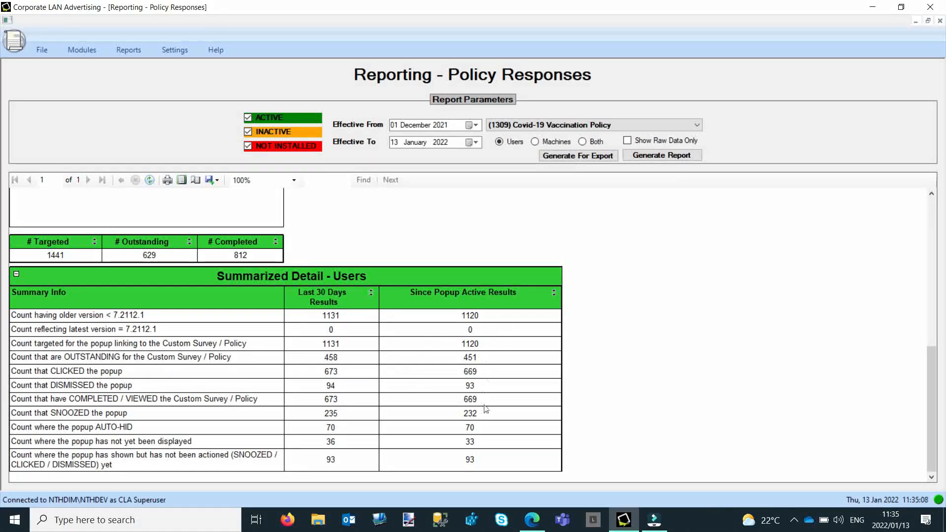
{"action": "left_click", "coordinate": [16, 273]}
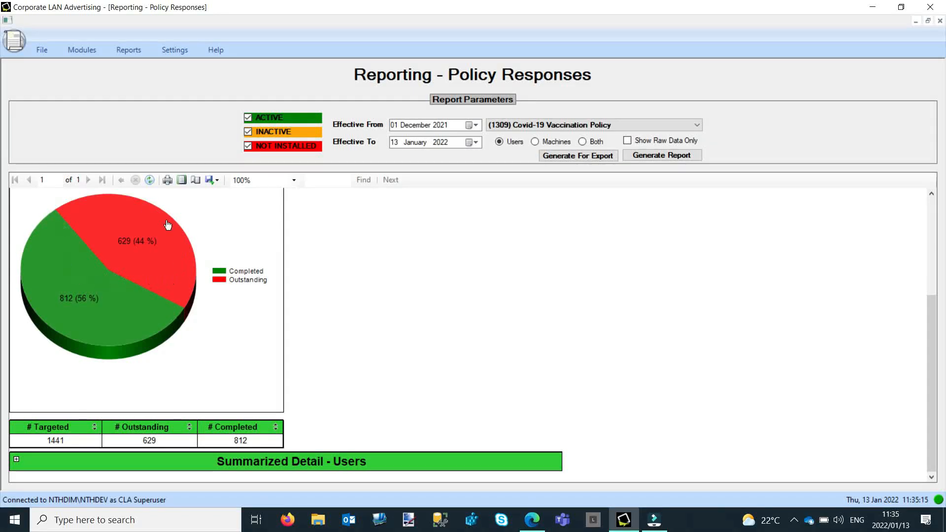
Drill into the chart's Outstanding slice, look through the listed users, and return to the summary
{"action": "left_click", "coordinate": [136, 241]}
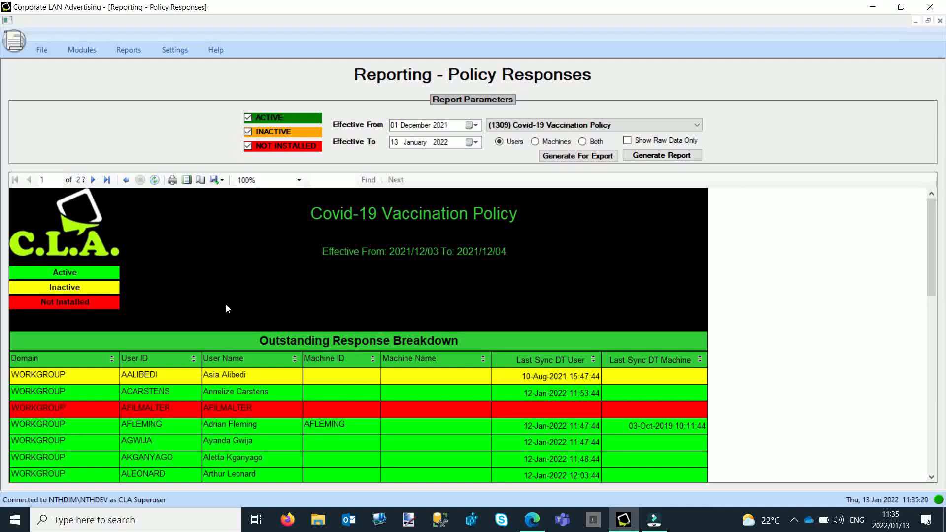
{"action": "scroll", "coordinate": [348, 350], "scroll_direction": "down", "scroll_amount": 5}
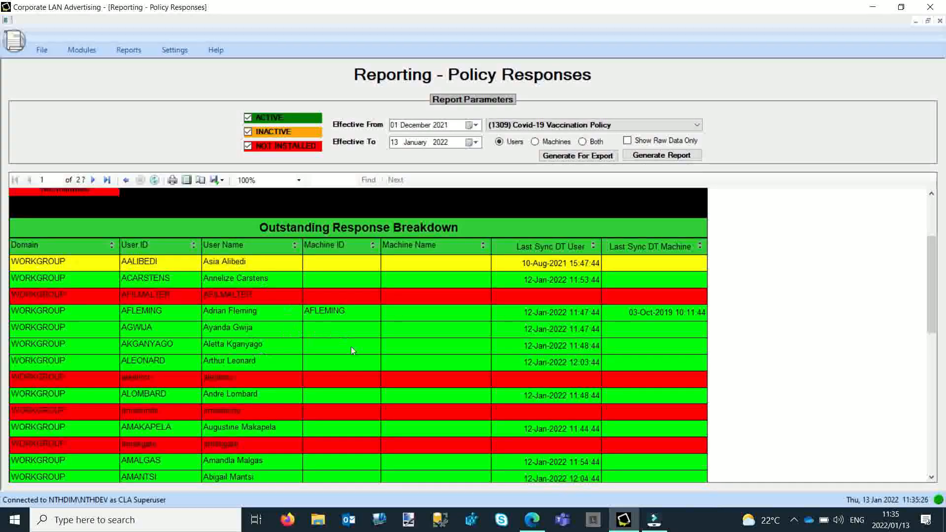
{"action": "scroll", "coordinate": [352, 345], "scroll_direction": "down", "scroll_amount": 10}
{"action": "scroll", "coordinate": [345, 340], "scroll_direction": "up", "scroll_amount": 10}
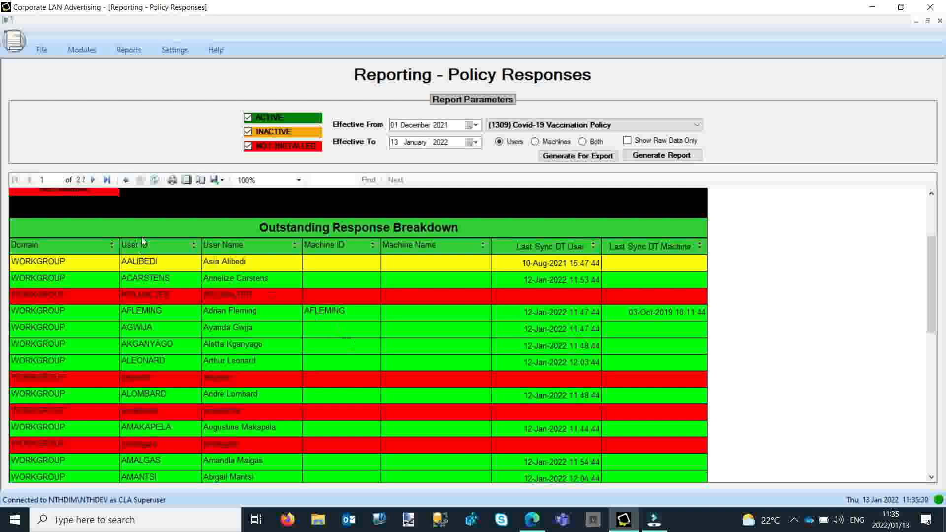
{"action": "left_click", "coordinate": [127, 180]}
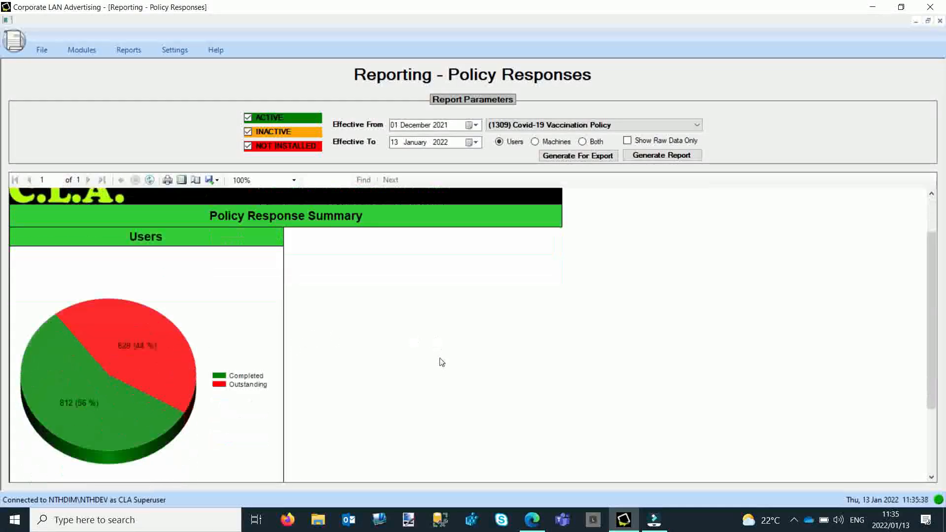
Drill into the chart's Completed slice and expand Detailed Responses to review the individual user responses
{"action": "scroll", "coordinate": [442, 362], "scroll_direction": "down", "scroll_amount": 1}
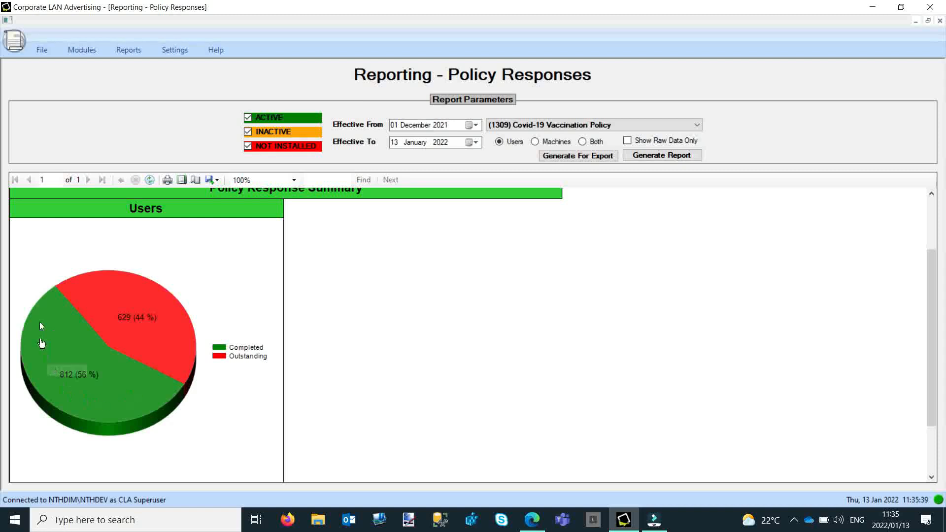
{"action": "left_click", "coordinate": [74, 347]}
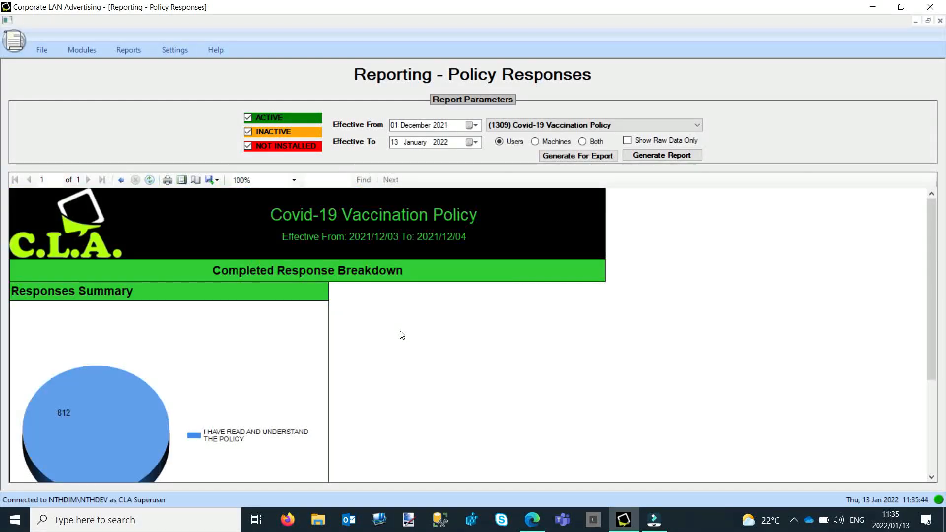
{"action": "scroll", "coordinate": [402, 334], "scroll_direction": "down", "scroll_amount": 3}
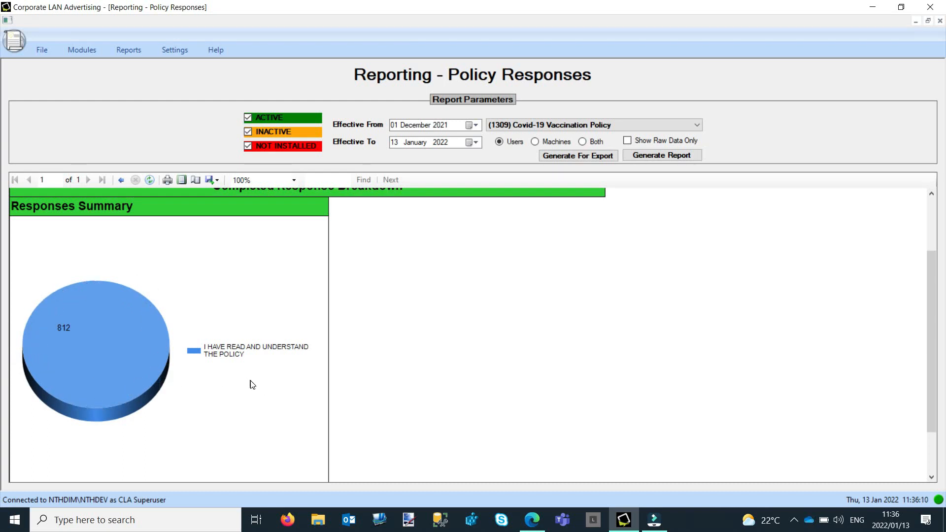
{"action": "scroll", "coordinate": [252, 385], "scroll_direction": "down", "scroll_amount": 2}
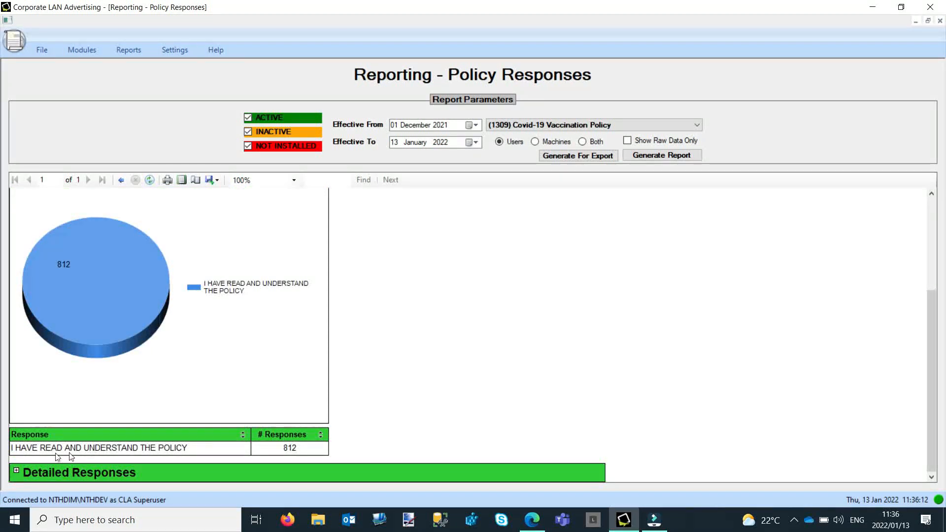
{"action": "left_click", "coordinate": [17, 473]}
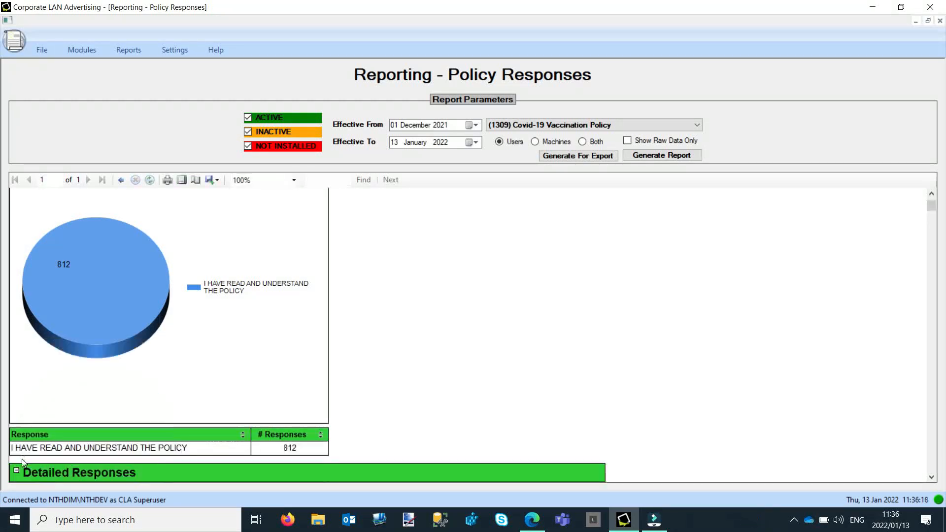
{"action": "scroll", "coordinate": [45, 433], "scroll_direction": "down", "scroll_amount": 5}
{"action": "scroll", "coordinate": [44, 411], "scroll_direction": "down", "scroll_amount": 3}
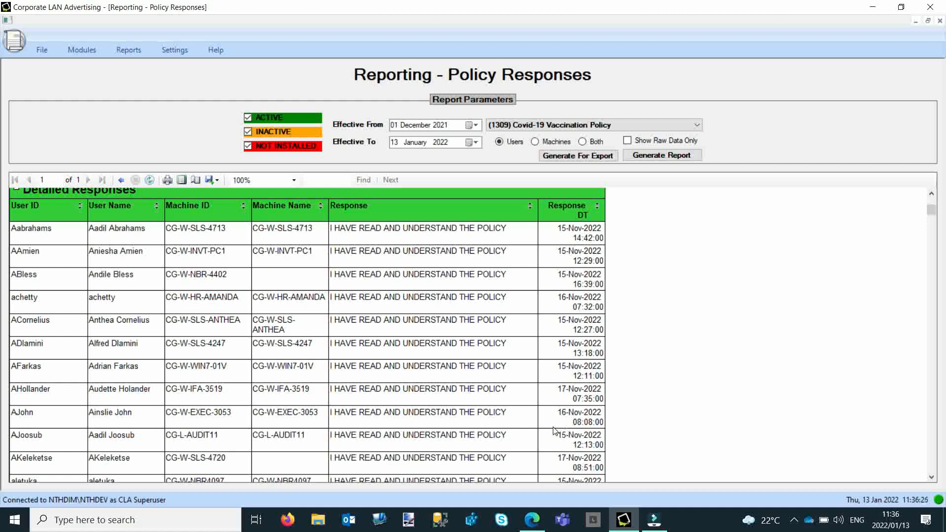
{"action": "scroll", "coordinate": [356, 343], "scroll_direction": "up", "scroll_amount": 8}
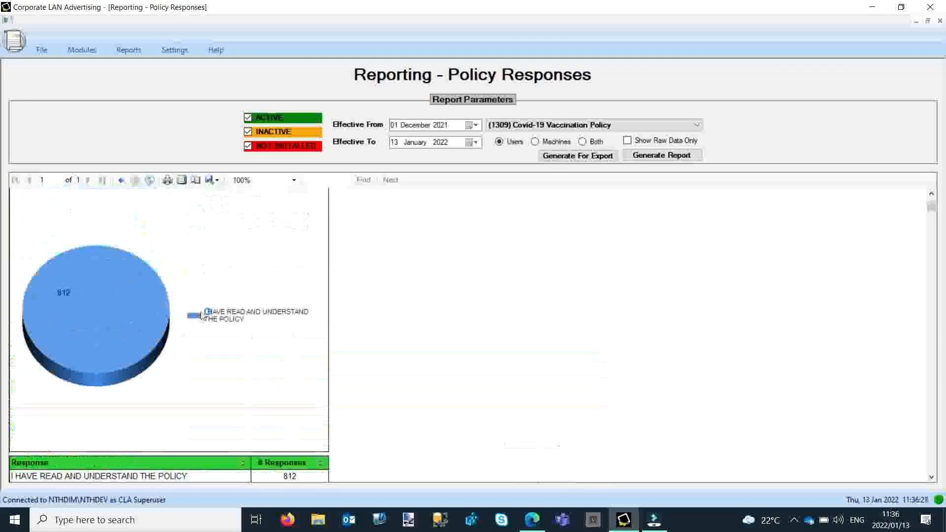
Drill into the "I HAVE READ AND UNDERSTAND THE POLICY" responses, look through the list, and check its Excel export option
{"action": "left_click", "coordinate": [102, 310]}
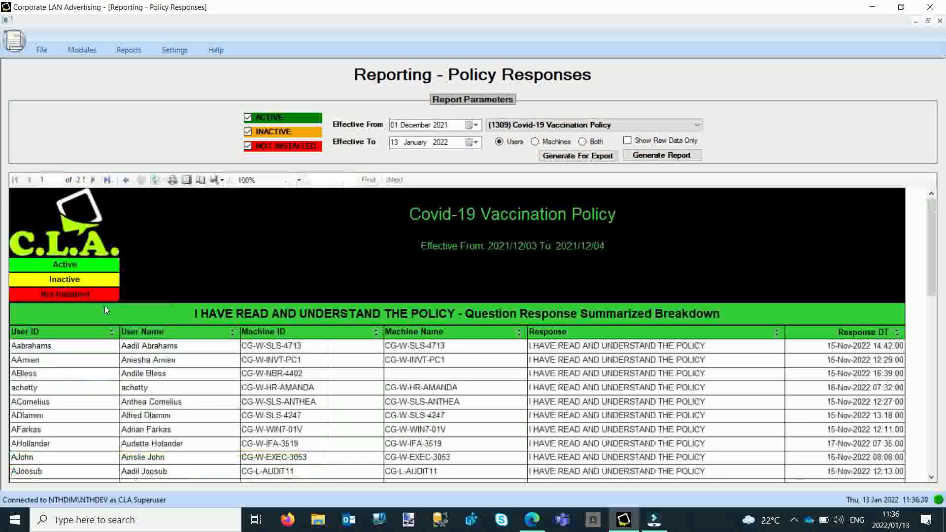
{"action": "scroll", "coordinate": [636, 461], "scroll_direction": "down", "scroll_amount": 10}
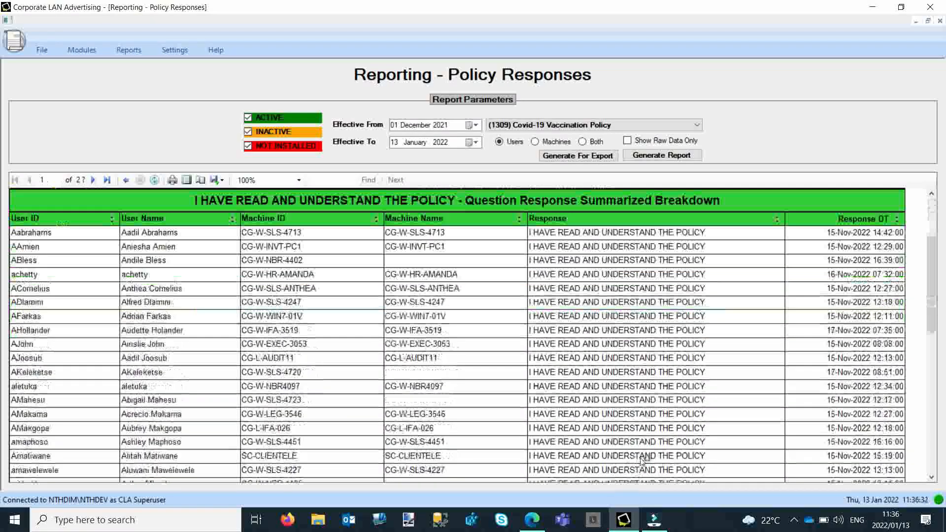
{"action": "scroll", "coordinate": [475, 354], "scroll_direction": "up", "scroll_amount": 10}
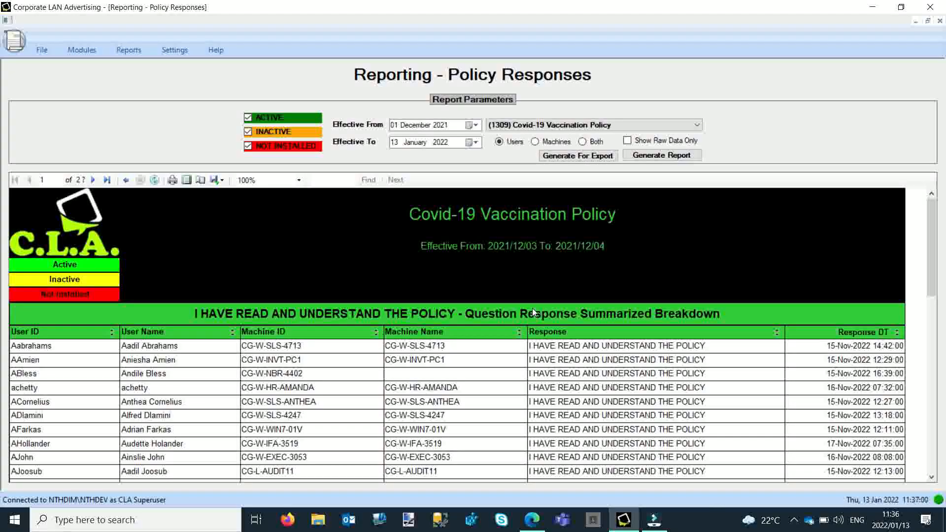
{"action": "left_click", "coordinate": [222, 180]}
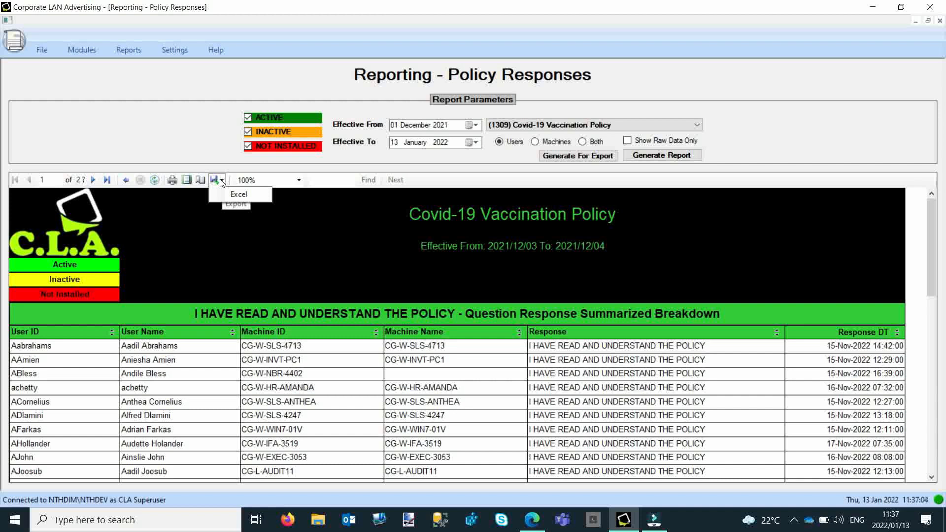
{"action": "left_click", "coordinate": [239, 194]}
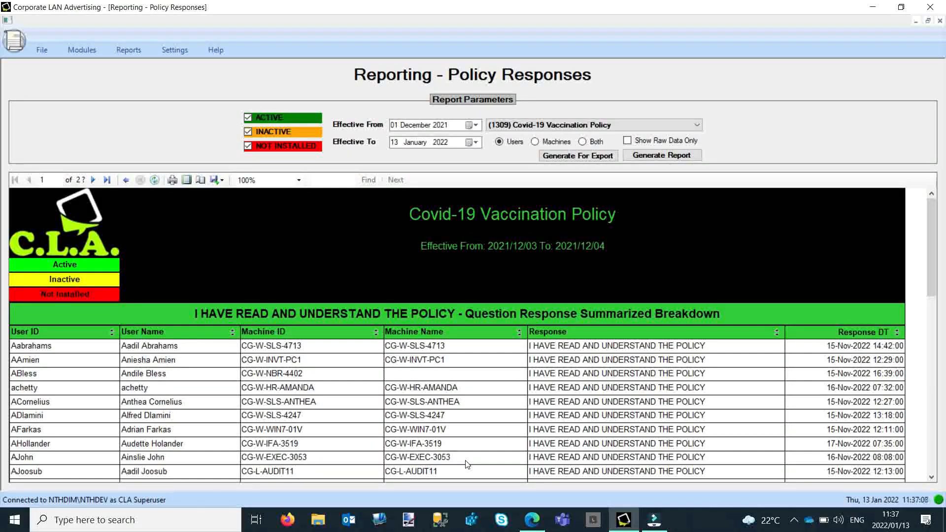
Generate the export version of the policy report and look through its pages
{"action": "left_click", "coordinate": [576, 156]}
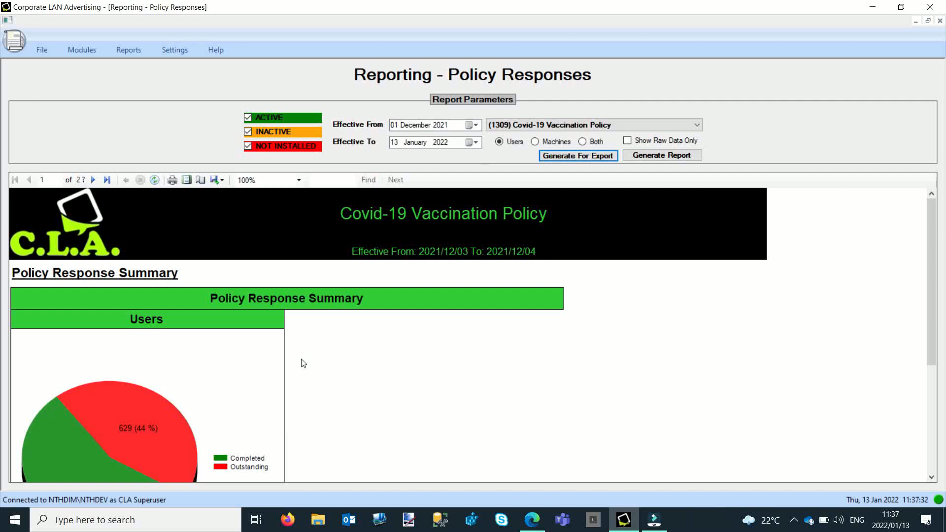
{"action": "scroll", "coordinate": [343, 357], "scroll_direction": "down", "scroll_amount": 5}
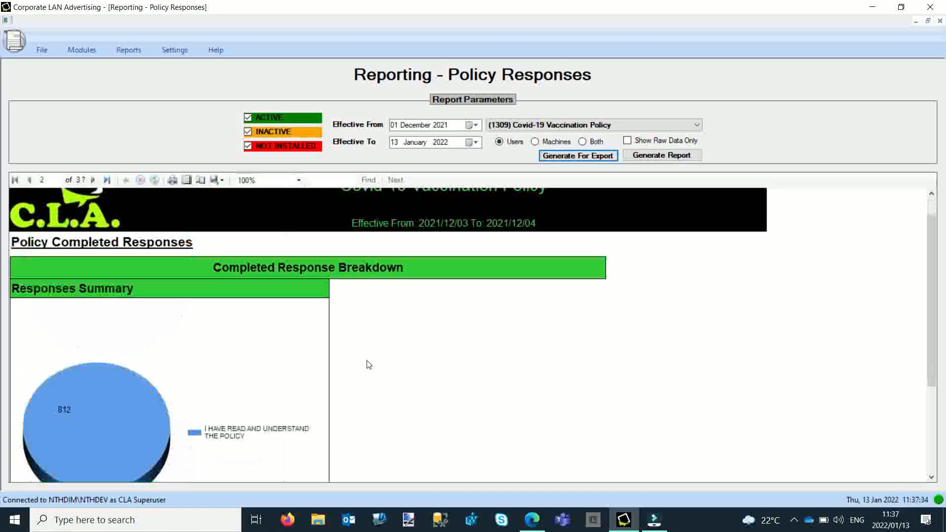
{"action": "scroll", "coordinate": [369, 364], "scroll_direction": "up", "scroll_amount": 5}
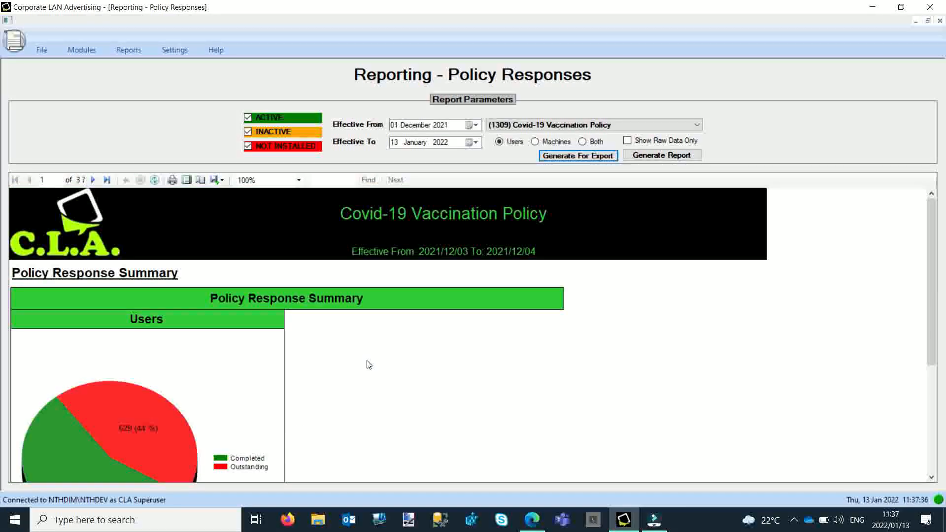
Export the full report to Excel and choose the Policy Reports folder under Reports as the save location
{"action": "left_click", "coordinate": [216, 179]}
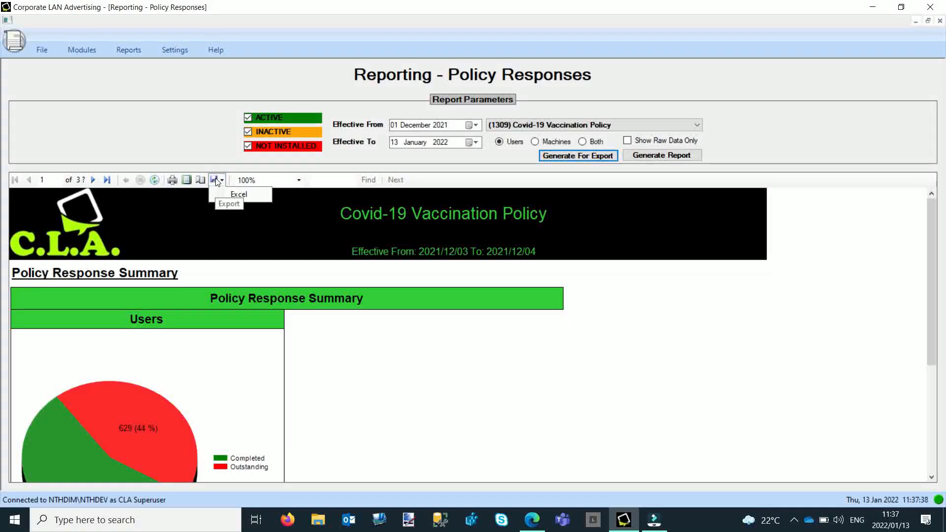
{"action": "left_click", "coordinate": [247, 195]}
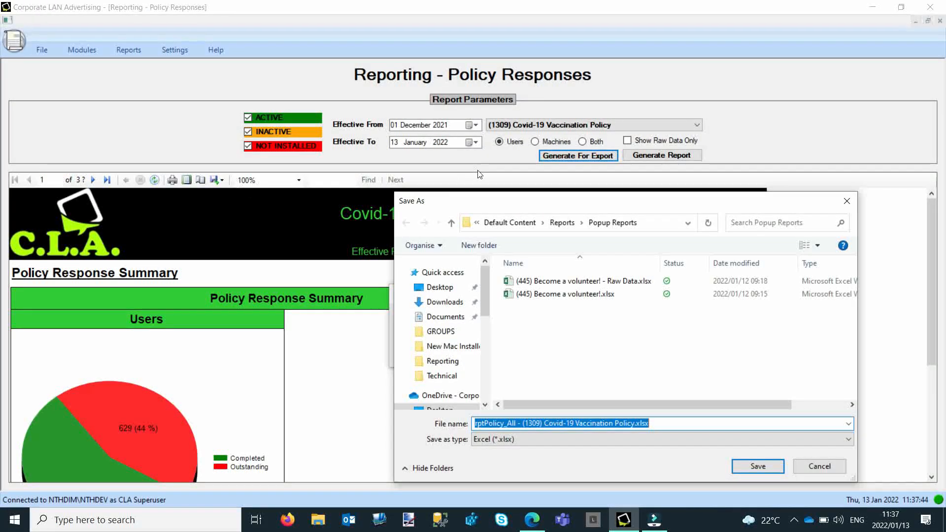
{"action": "left_click", "coordinate": [563, 224]}
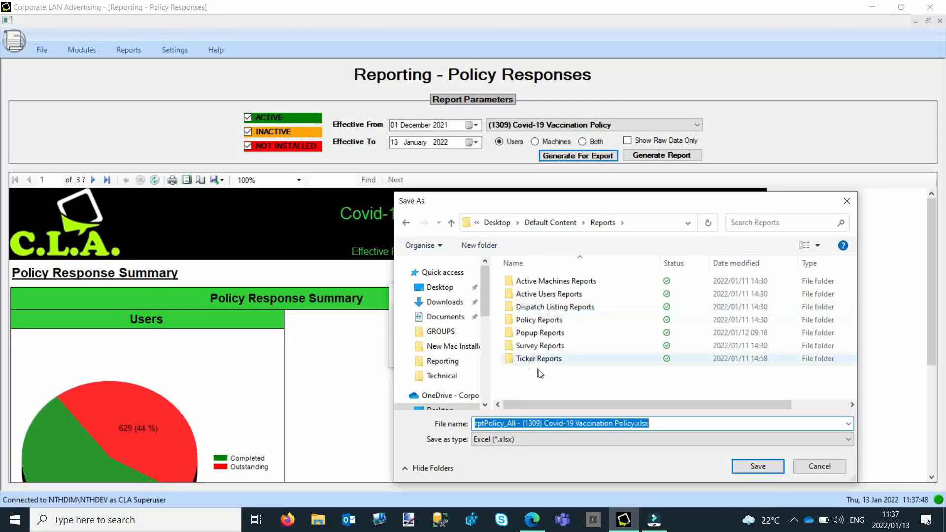
{"action": "double_click", "coordinate": [541, 320]}
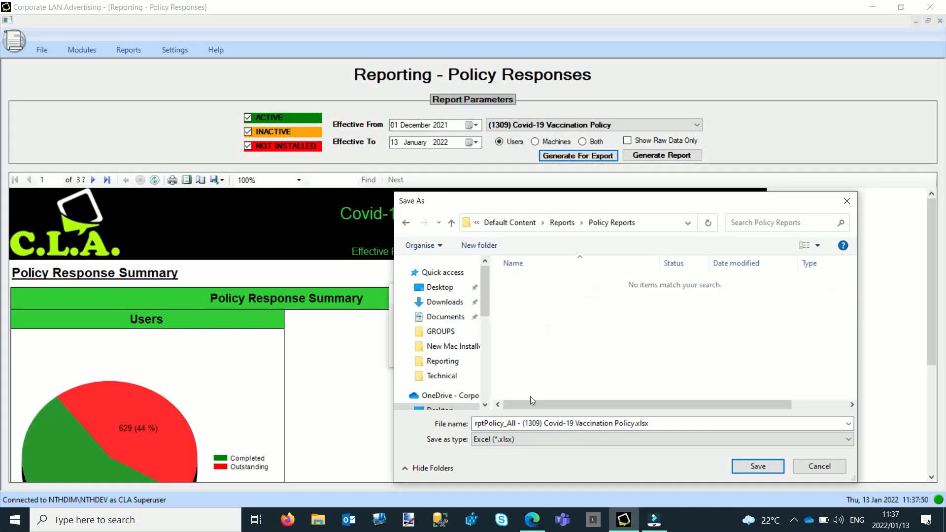
Remove the "rptPolicy_All - " prefix from the file name and save the export as "(1309) Covid-19 Vaccination Policy.xlsx"
{"action": "left_click", "coordinate": [526, 425]}
{"action": "left_click_drag", "start_coordinate": [523, 422], "coordinate": [442, 423]}
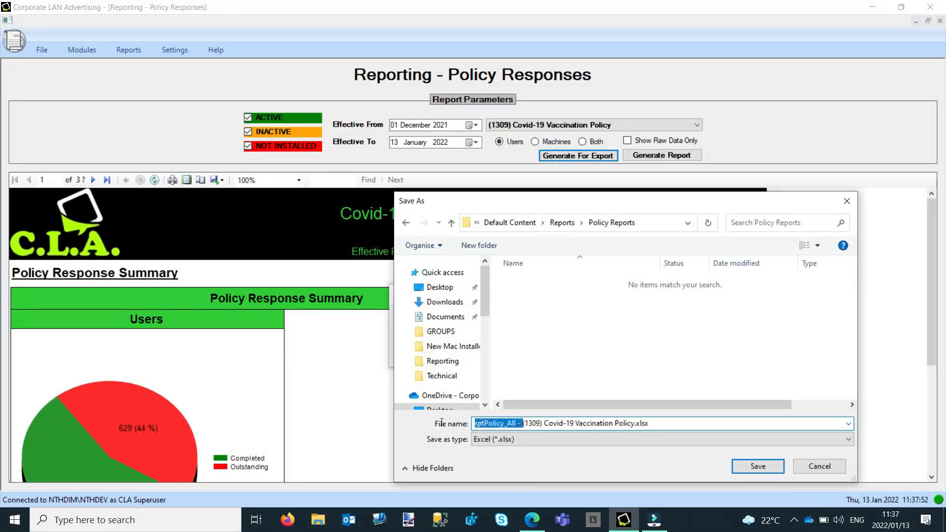
{"action": "key", "text": "BackSpace"}
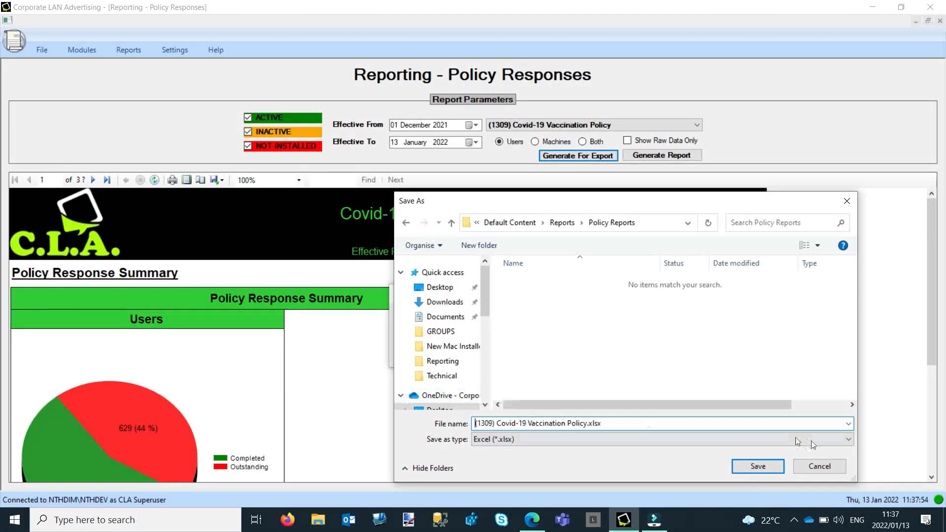
{"action": "left_click", "coordinate": [764, 466]}
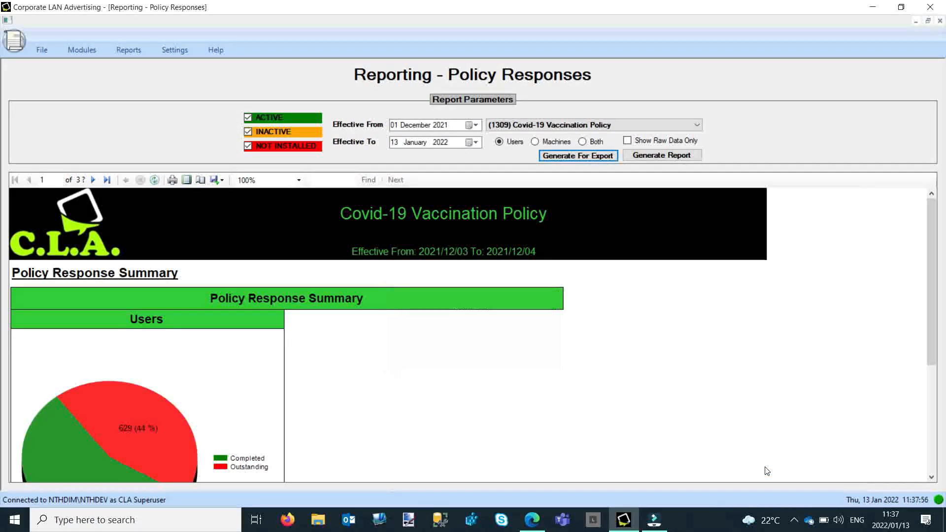
Open the exported "(1309) Covid-19 Vaccination Policy.xlsx" from Default Content > Reports > Policy Reports and maximize the workbook window
{"action": "left_click", "coordinate": [873, 9]}
{"action": "double_click", "coordinate": [447, 212]}
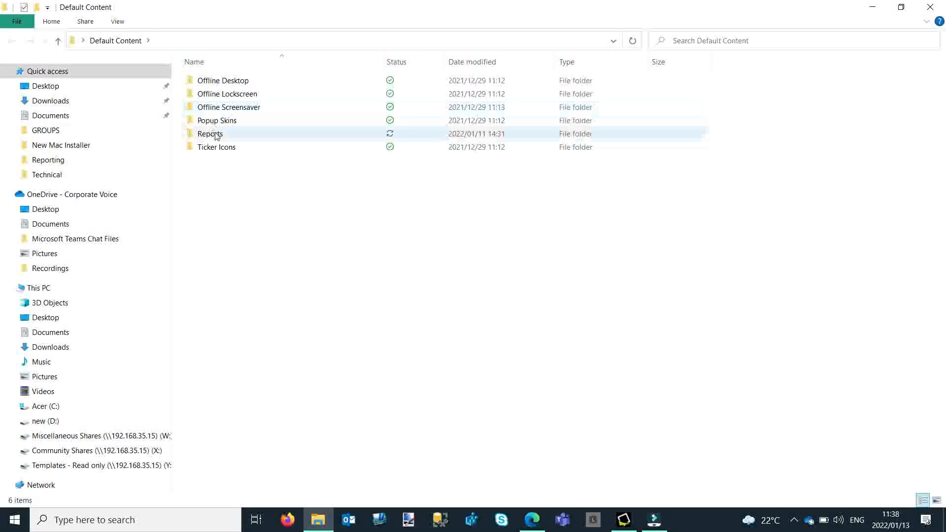
{"action": "double_click", "coordinate": [213, 135]}
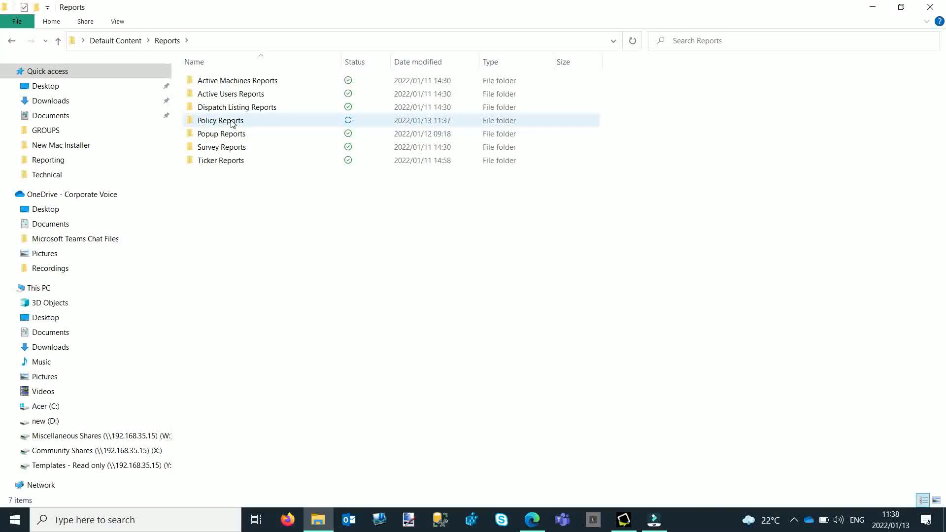
{"action": "double_click", "coordinate": [232, 123]}
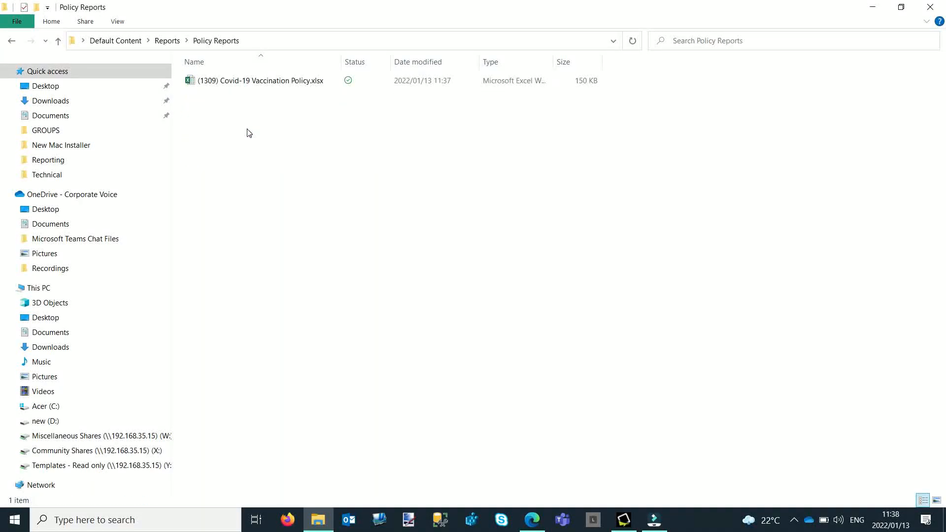
{"action": "double_click", "coordinate": [245, 80]}
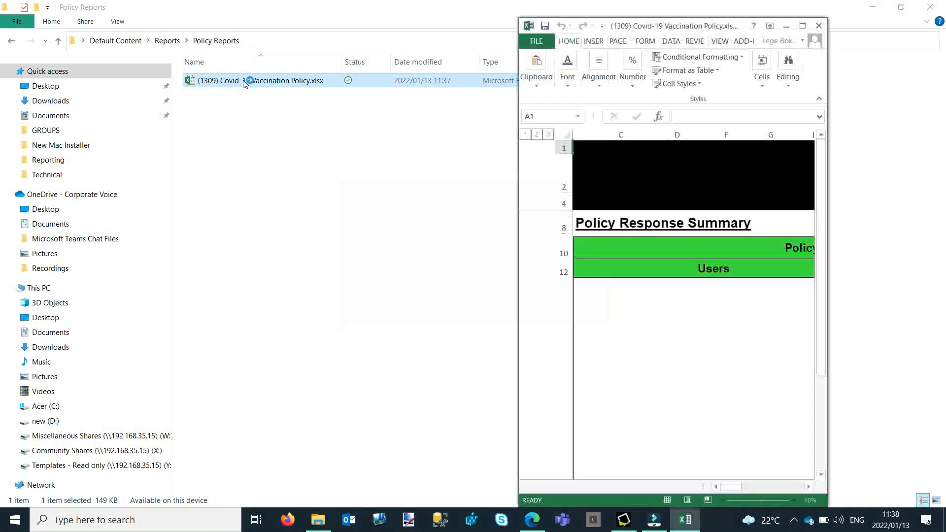
{"action": "left_click", "coordinate": [803, 25]}
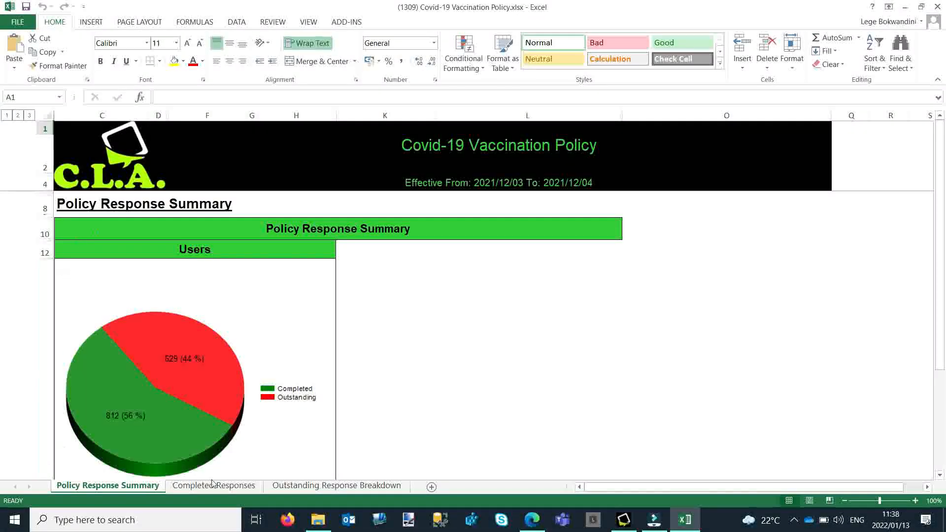
Review the Policy Response Summary sheet, expanding the Summarized Detail - Users section and its Summary Info rows
{"action": "scroll", "coordinate": [244, 310], "scroll_direction": "down", "scroll_amount": 1}
{"action": "scroll", "coordinate": [245, 310], "scroll_direction": "down", "scroll_amount": 2}
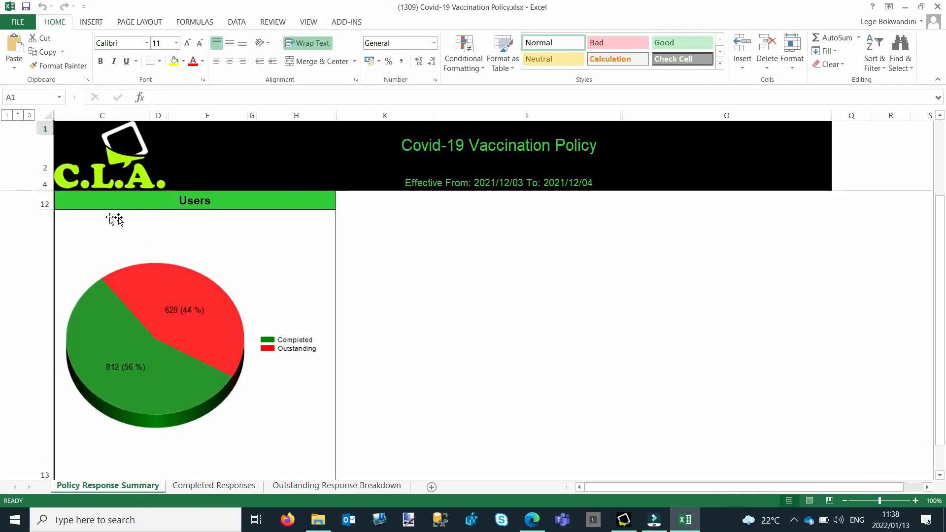
{"action": "scroll", "coordinate": [154, 303], "scroll_direction": "down", "scroll_amount": 2}
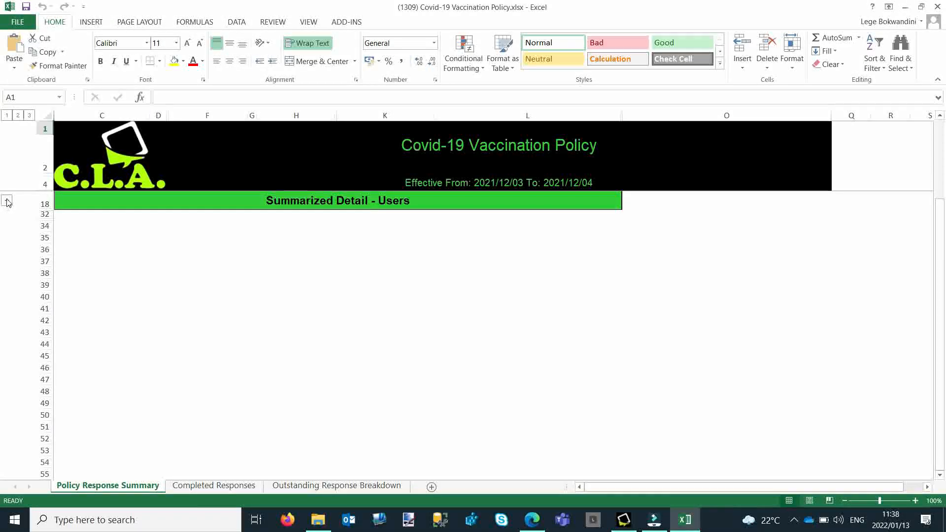
{"action": "scroll", "coordinate": [113, 220], "scroll_direction": "up", "scroll_amount": 1}
{"action": "scroll", "coordinate": [113, 234], "scroll_direction": "up", "scroll_amount": 1}
{"action": "scroll", "coordinate": [86, 295], "scroll_direction": "down", "scroll_amount": 1}
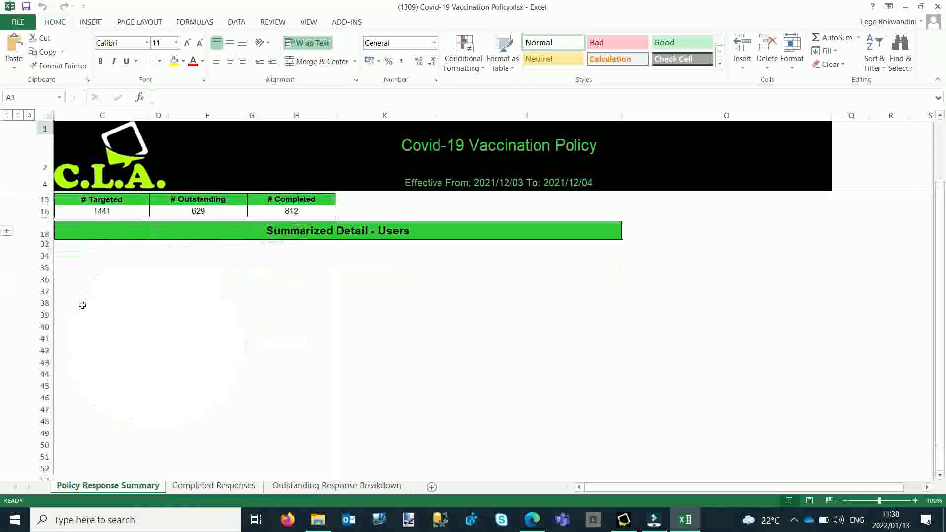
{"action": "left_click", "coordinate": [6, 229]}
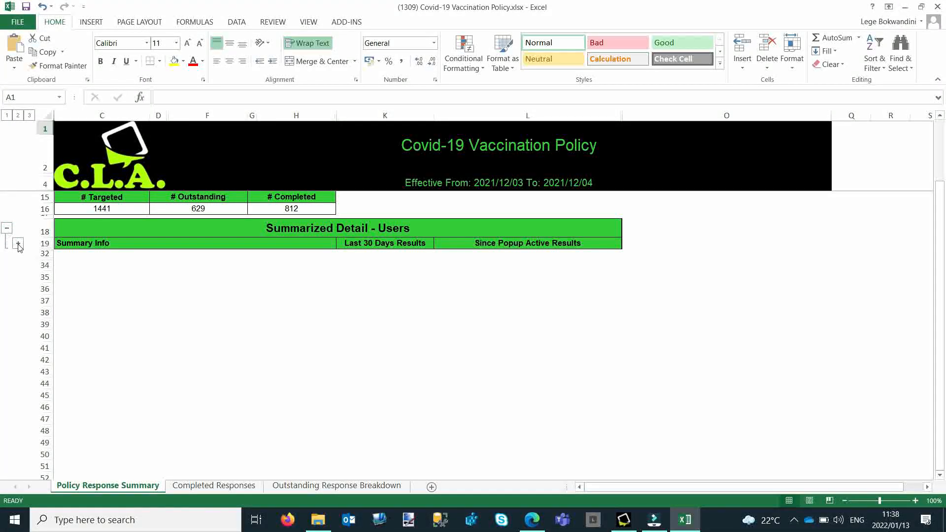
{"action": "left_click", "coordinate": [17, 243]}
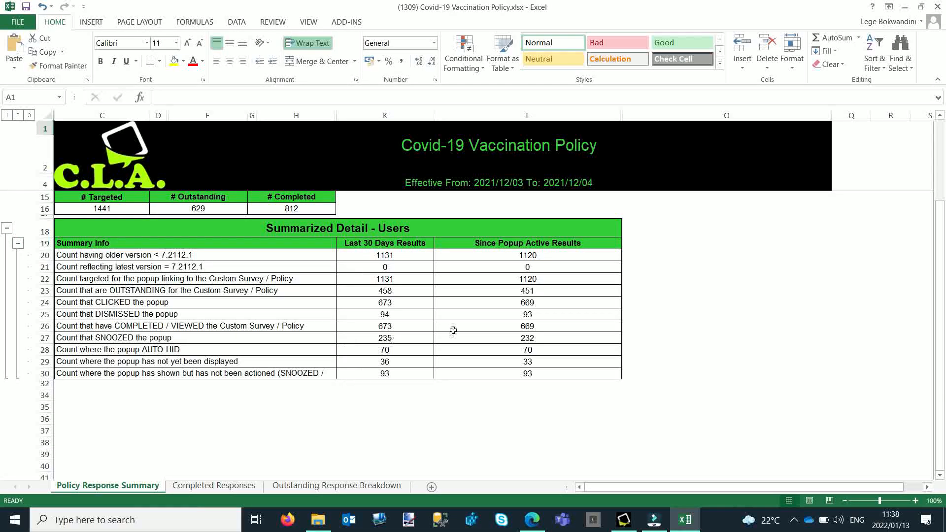
{"action": "scroll", "coordinate": [419, 328], "scroll_direction": "up", "scroll_amount": 3}
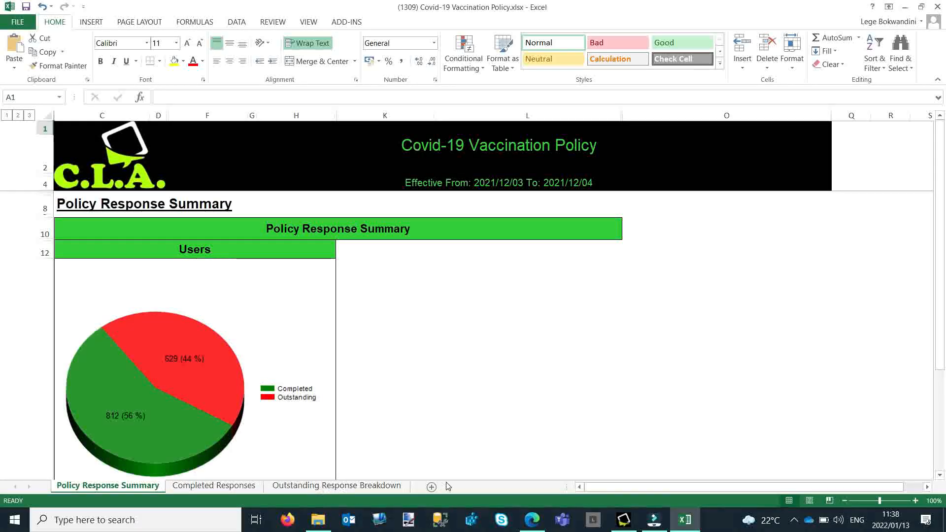
Expand the Detailed Responses on the Completed Responses sheet and widen the Response DT column so its dates are readable
{"action": "left_click", "coordinate": [236, 488]}
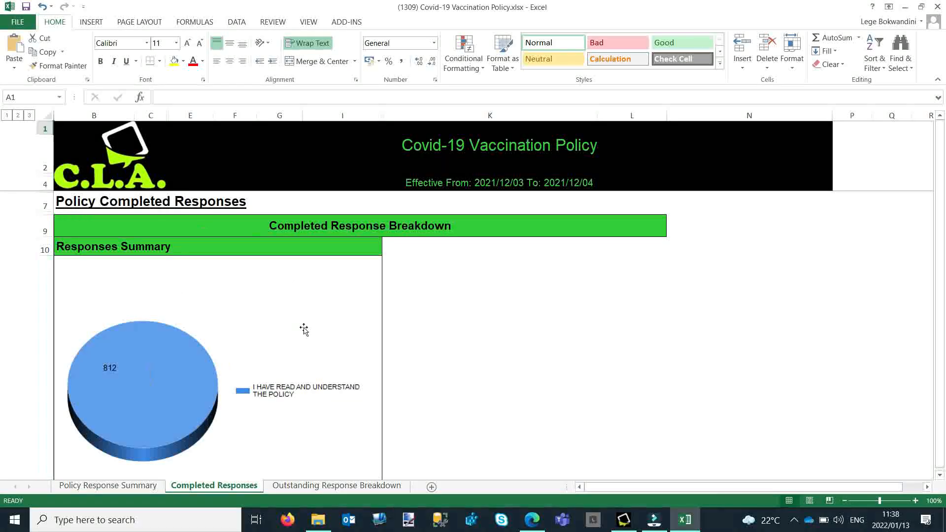
{"action": "scroll", "coordinate": [304, 329], "scroll_direction": "down", "scroll_amount": 5}
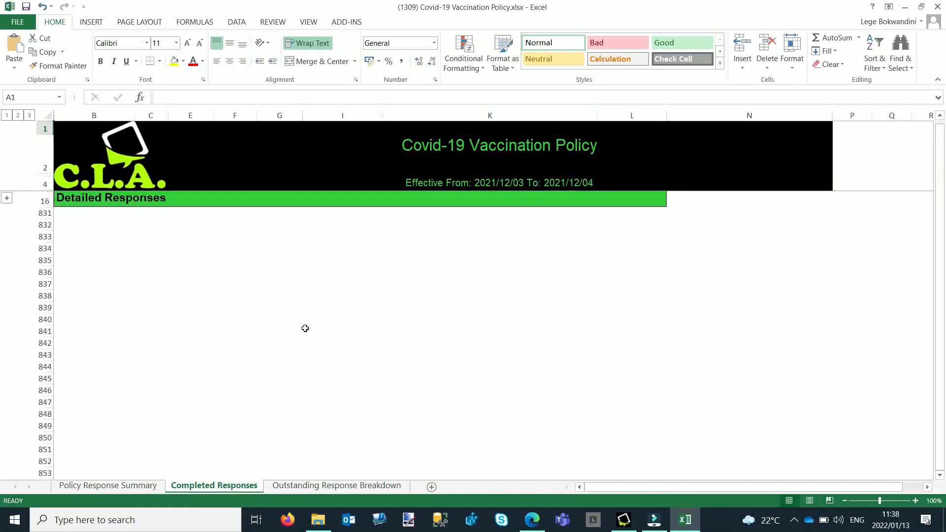
{"action": "left_click", "coordinate": [6, 198]}
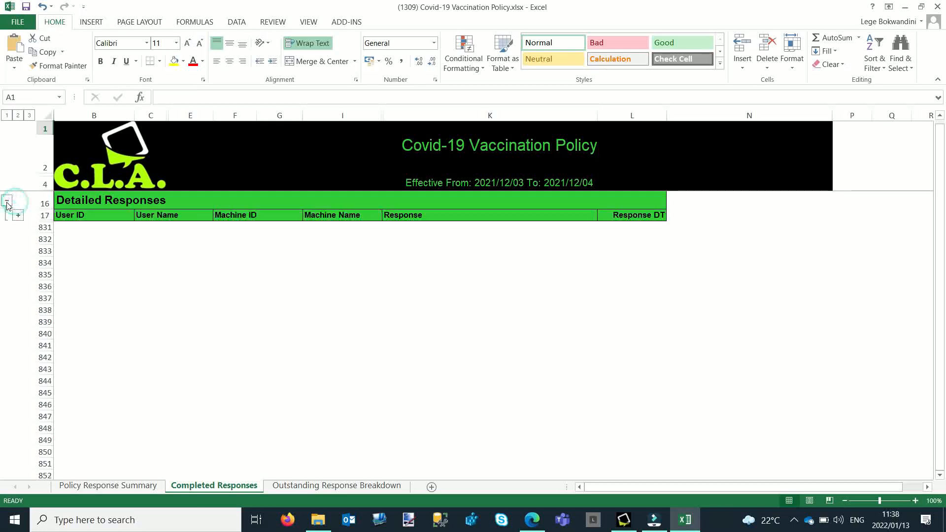
{"action": "left_click", "coordinate": [18, 216]}
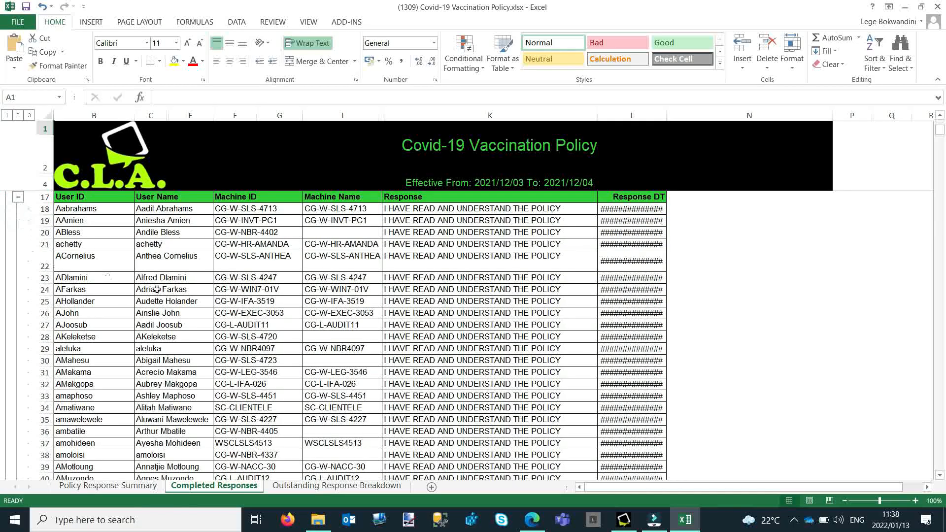
{"action": "left_click_drag", "start_coordinate": [668, 113], "coordinate": [700, 112]}
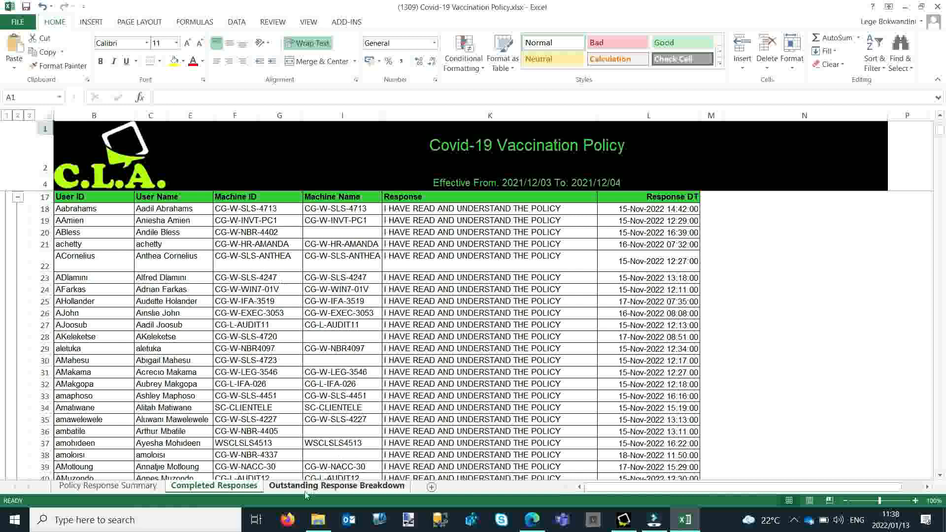
Look through the Outstanding Response Breakdown sheet, then return to the Policy Response Summary sheet
{"action": "left_click", "coordinate": [353, 487]}
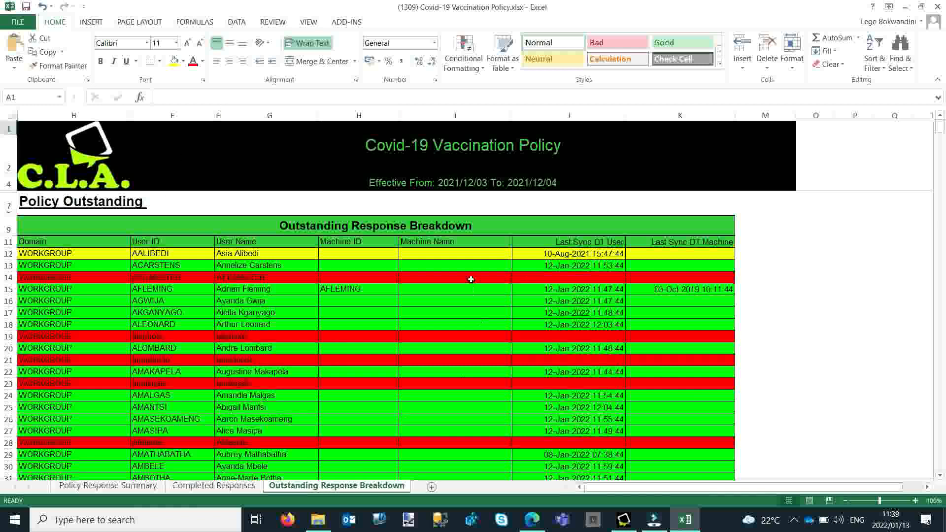
{"action": "scroll", "coordinate": [471, 279], "scroll_direction": "down", "scroll_amount": 8}
{"action": "scroll", "coordinate": [463, 261], "scroll_direction": "up", "scroll_amount": 8}
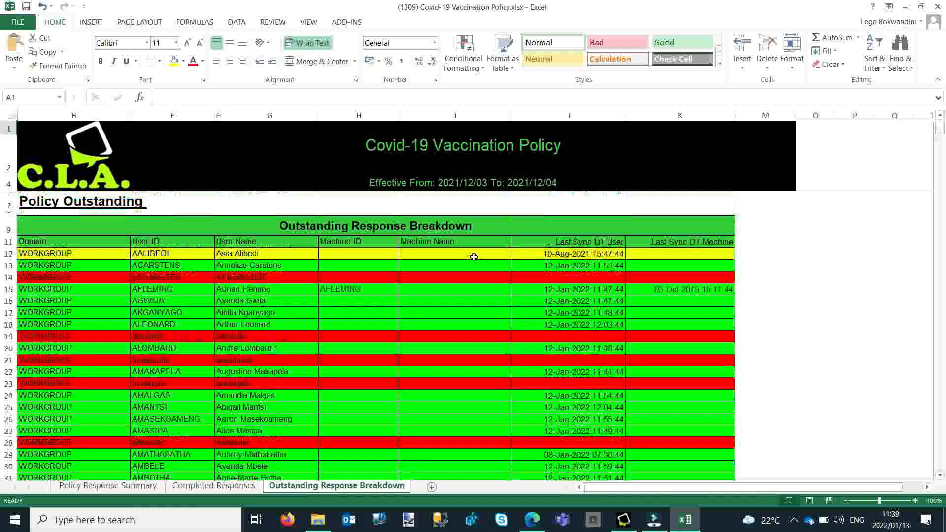
{"action": "left_click", "coordinate": [113, 487]}
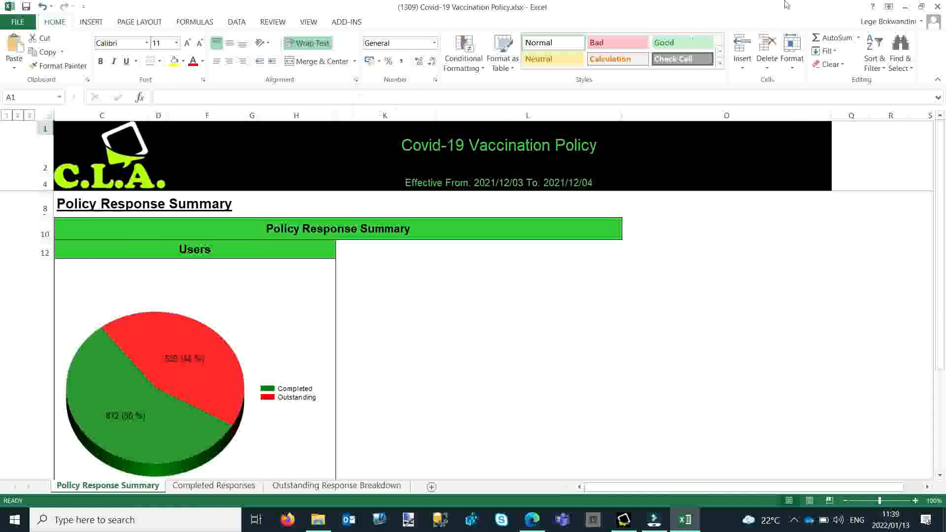
Close the workbook without saving changes, close the Policy Reports folder, and switch back to the Corporate LAN Advertising application
{"action": "left_click", "coordinate": [938, 7]}
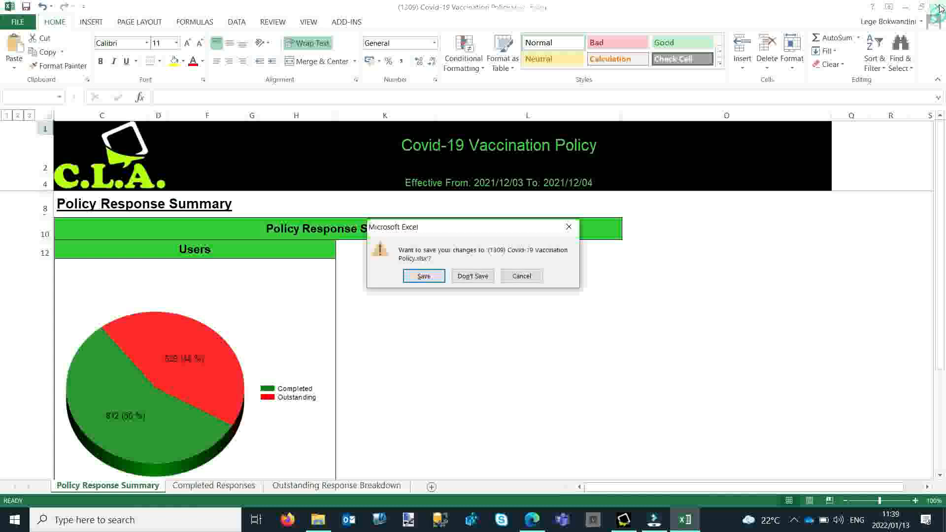
{"action": "left_click", "coordinate": [475, 275]}
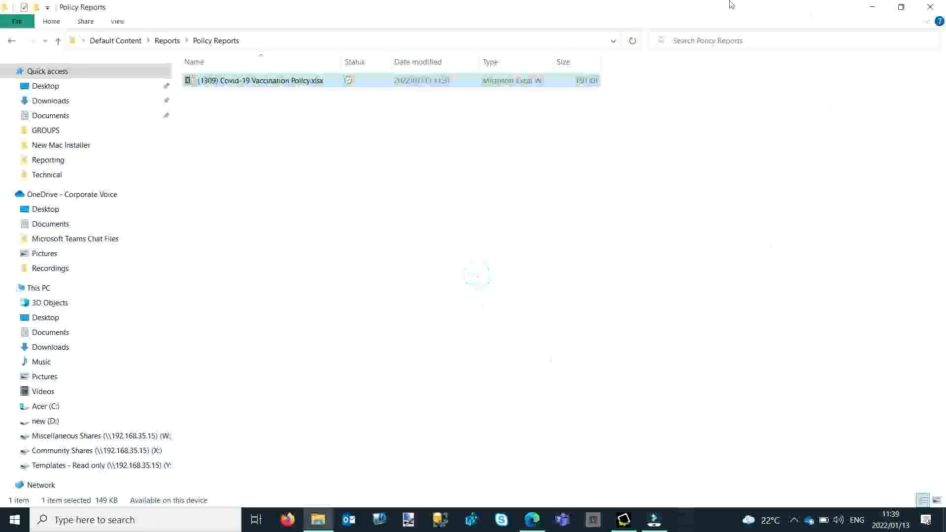
{"action": "left_click", "coordinate": [939, 6]}
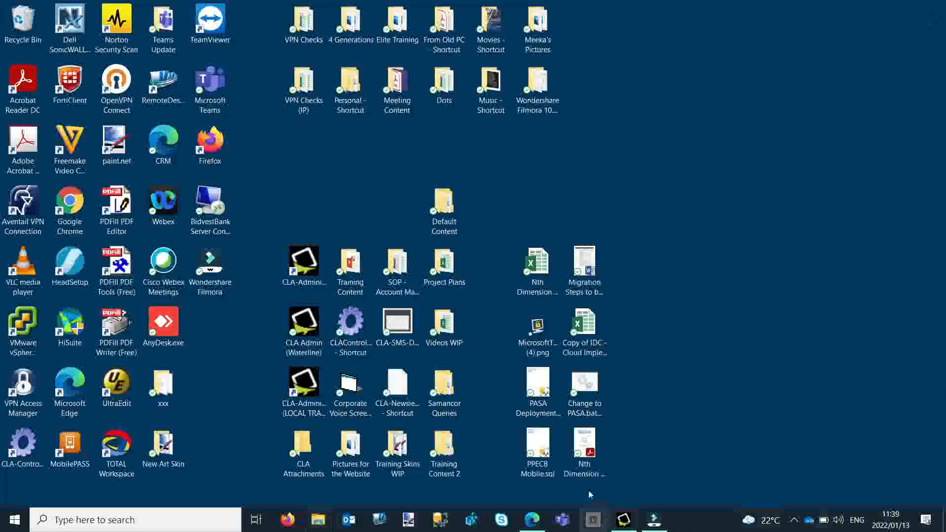
{"action": "left_click", "coordinate": [623, 519]}
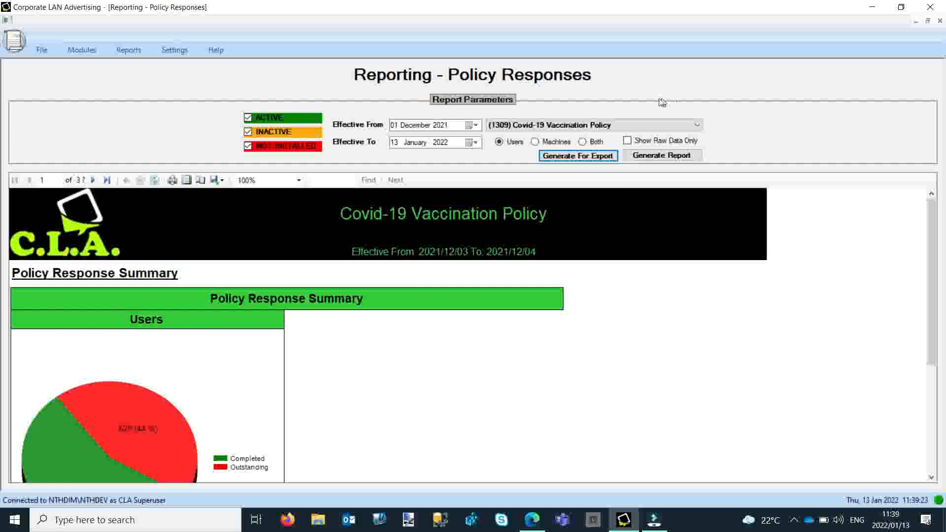
Generate the Covid-19 Vaccination Policy report with Show Raw Data Only enabled and look through its summary, completed and outstanding responses
{"action": "left_click", "coordinate": [627, 140]}
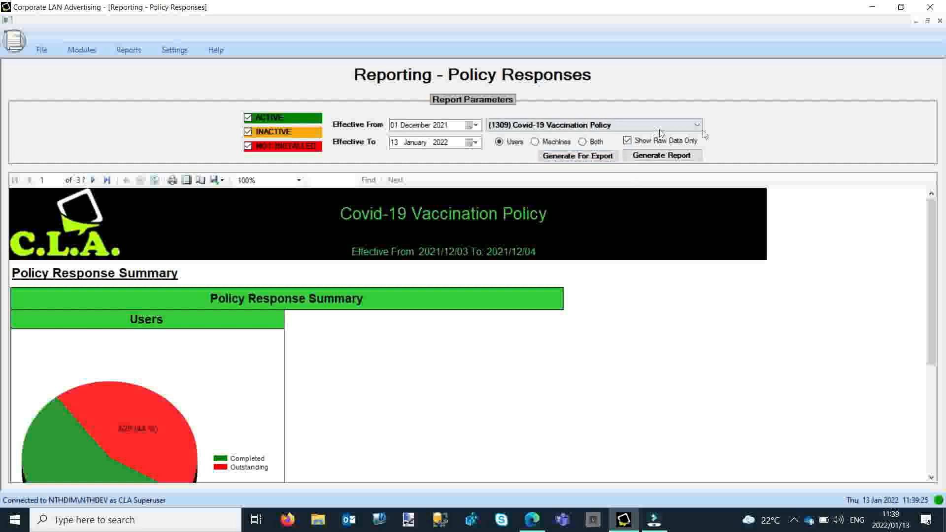
{"action": "left_click", "coordinate": [678, 155]}
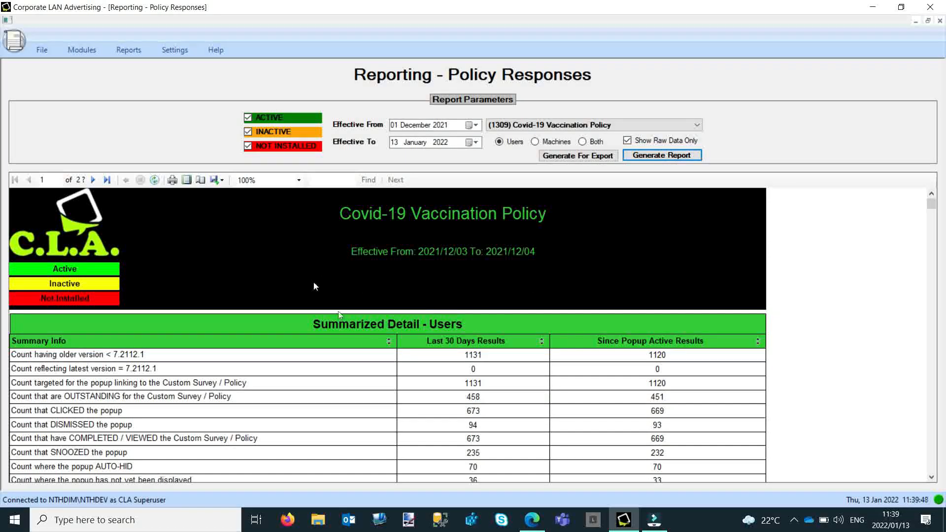
{"action": "scroll", "coordinate": [340, 316], "scroll_direction": "down", "scroll_amount": 3}
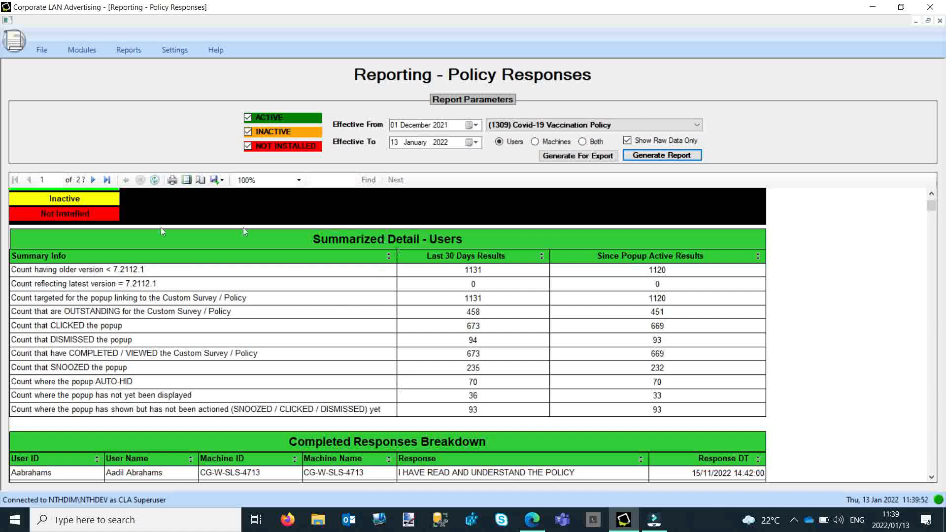
{"action": "scroll", "coordinate": [297, 357], "scroll_direction": "down", "scroll_amount": 6}
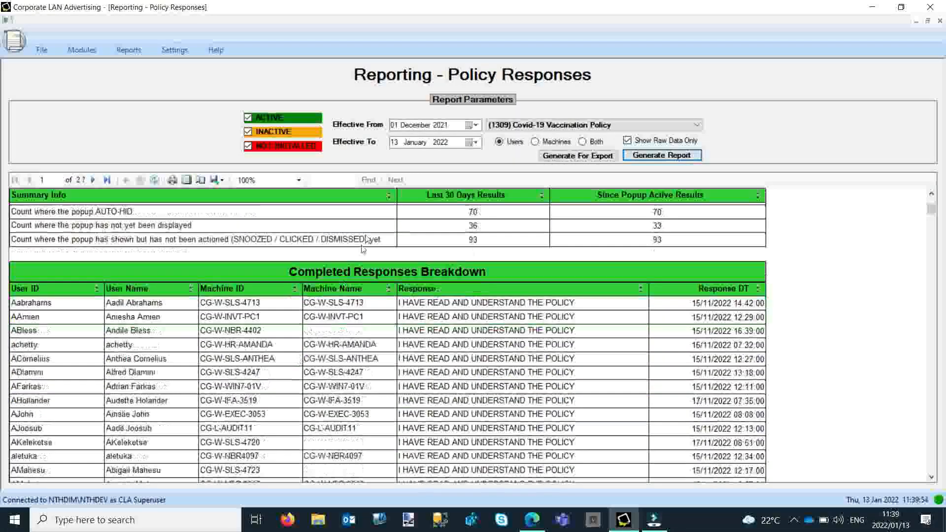
{"action": "scroll", "coordinate": [378, 401], "scroll_direction": "down", "scroll_amount": 6}
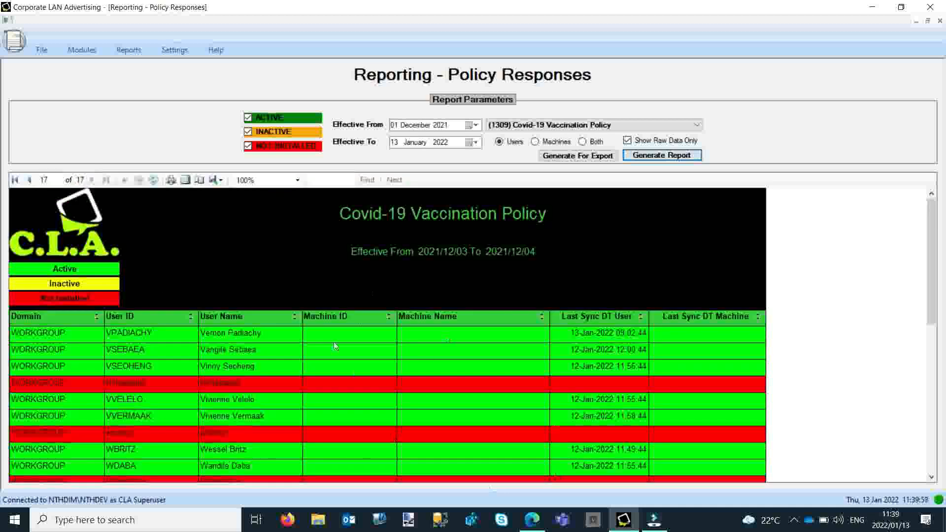
Export the raw data report to Excel in the Policy Reports folder as "(1309) Covid-19 Vaccination Policy - Raw Data.xlsx"
{"action": "left_click", "coordinate": [221, 180]}
{"action": "left_click", "coordinate": [237, 194]}
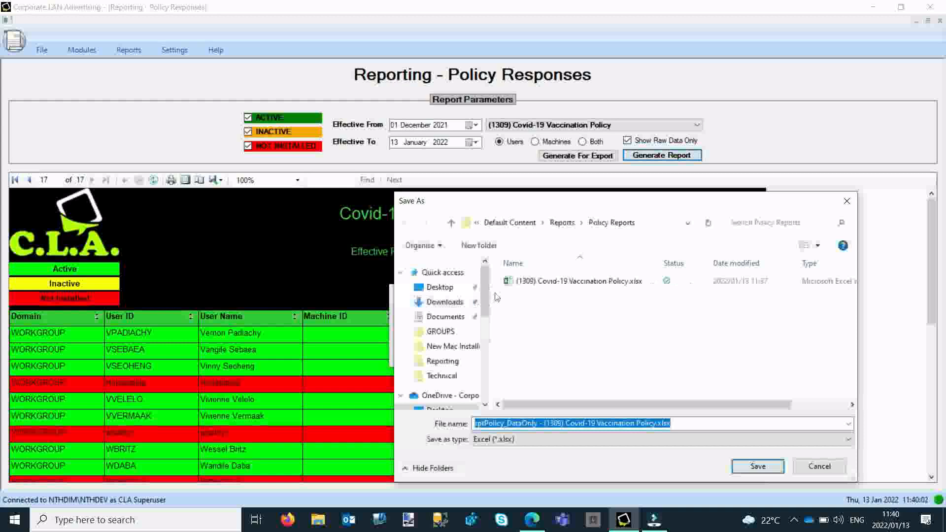
{"action": "left_click_drag", "start_coordinate": [545, 423], "coordinate": [443, 421]}
{"action": "key", "text": "BackSpace"}
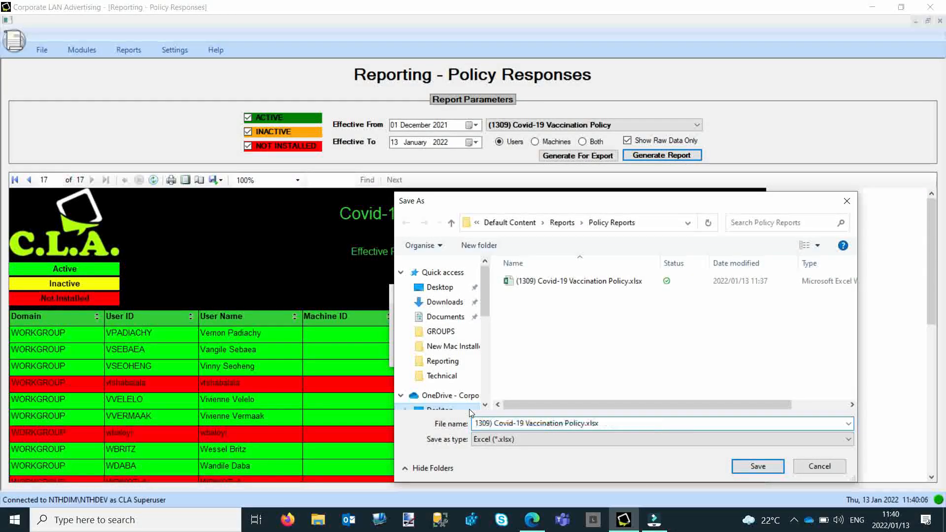
{"action": "left_click", "coordinate": [587, 425]}
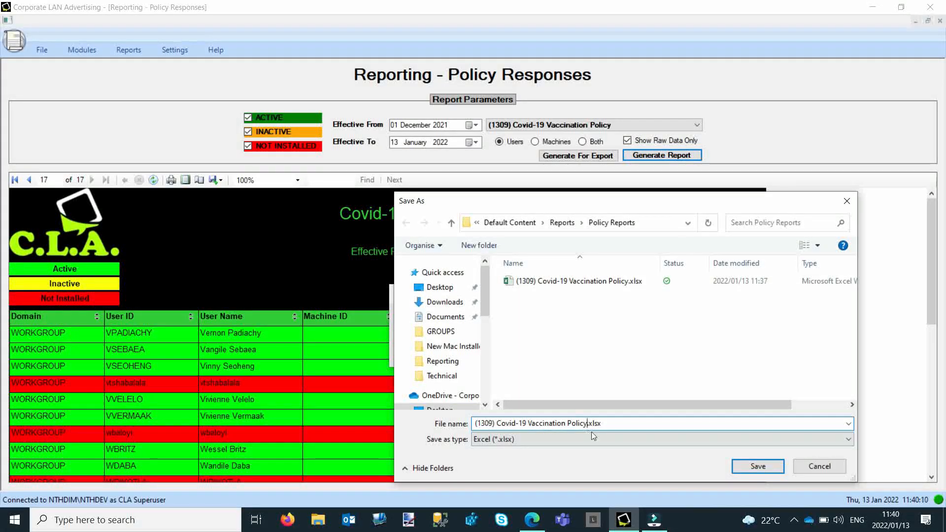
{"action": "type", "text": "- R"}
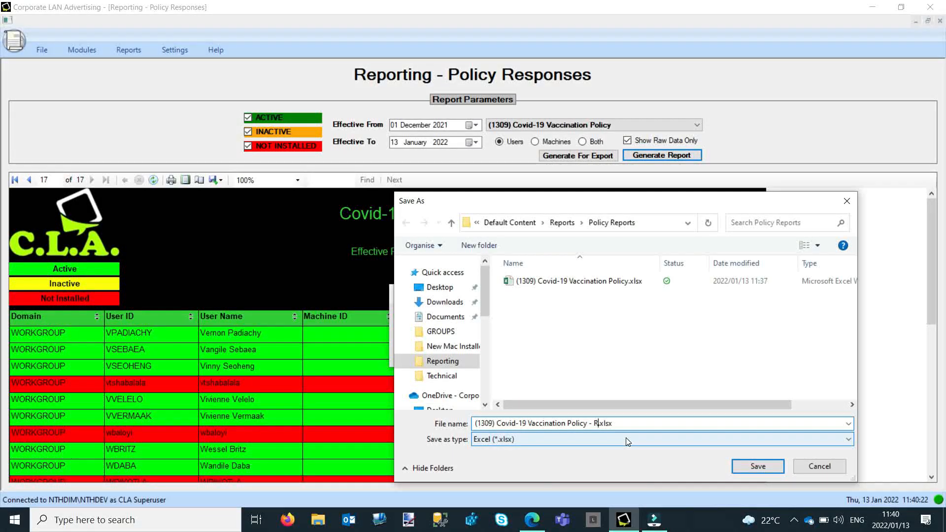
{"action": "type", "text": "aw Data"}
{"action": "left_click", "coordinate": [769, 468]}
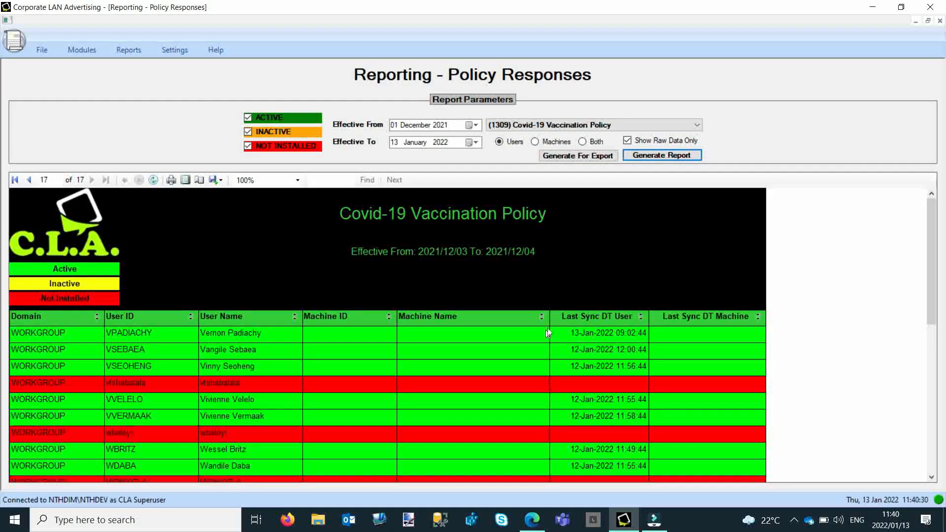
Open the exported Raw Data workbook from Default Content > Reports > Policy Reports on the desktop, widening the folder's Name column to show full file names
{"action": "left_click", "coordinate": [872, 7]}
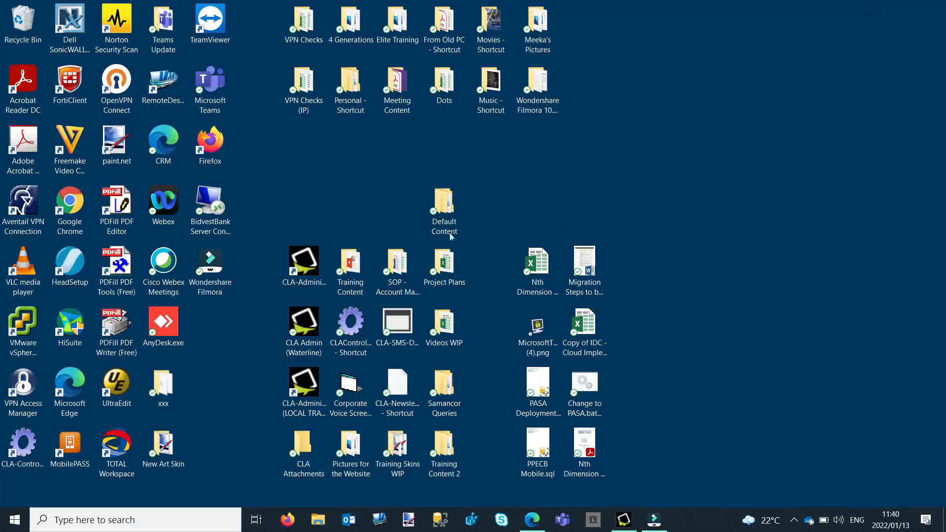
{"action": "double_click", "coordinate": [462, 201]}
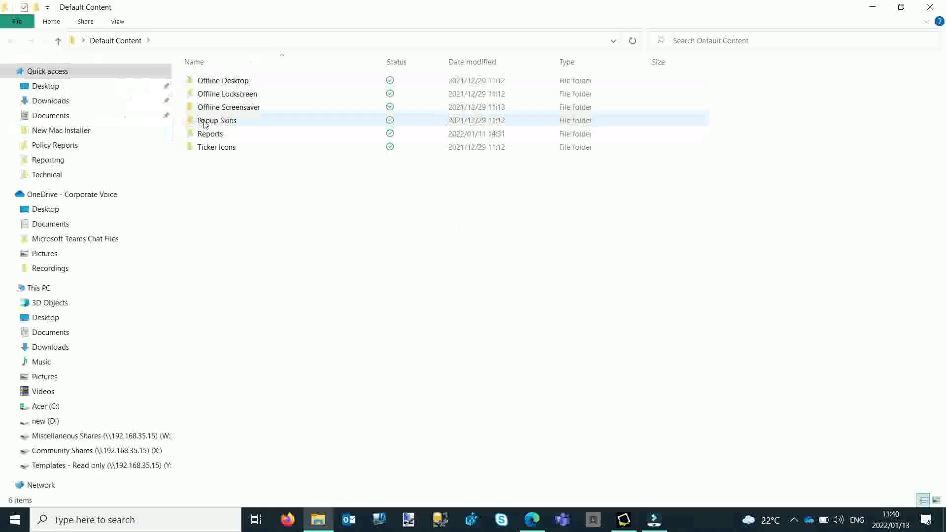
{"action": "left_click", "coordinate": [222, 135]}
{"action": "double_click", "coordinate": [223, 135]}
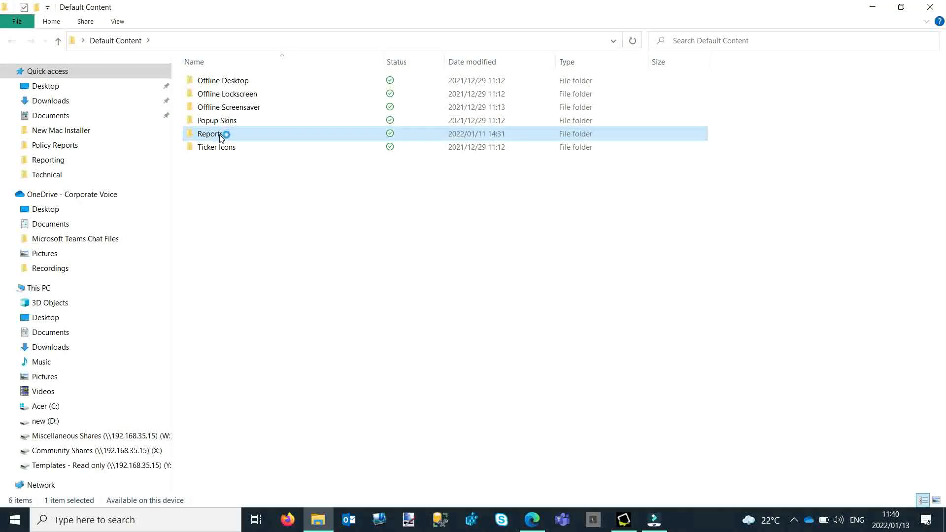
{"action": "double_click", "coordinate": [230, 122]}
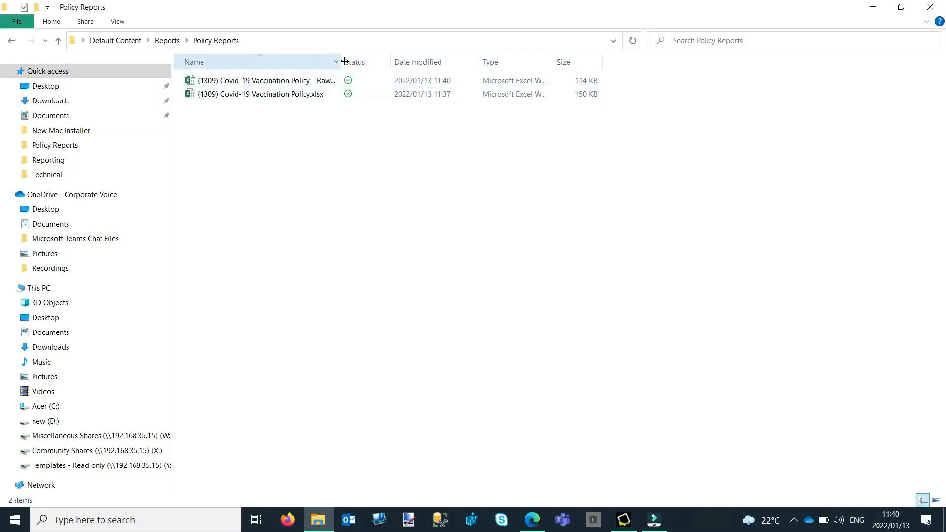
{"action": "left_click_drag", "start_coordinate": [344, 61], "coordinate": [382, 61]}
{"action": "double_click", "coordinate": [297, 82]}
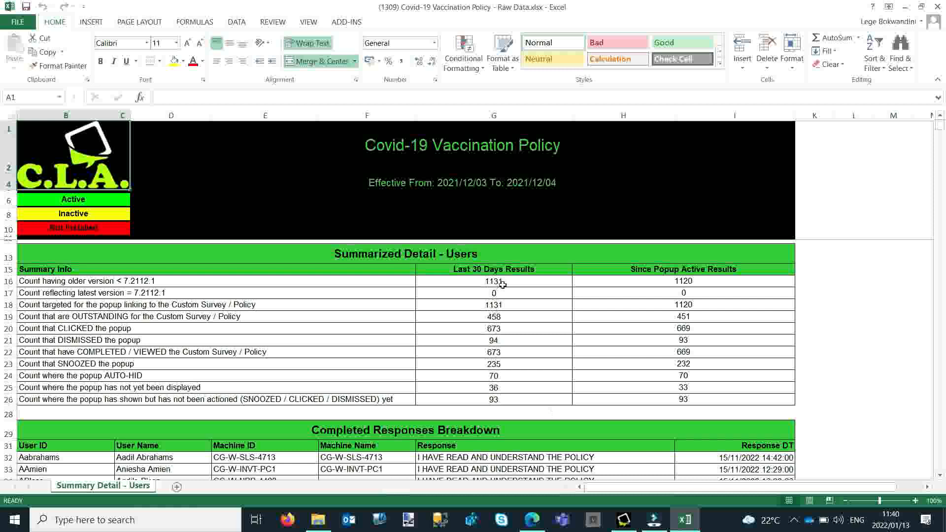
Look through the summarized detail, completed responses and outstanding responses on the Summary Detail - Users sheet
{"action": "scroll", "coordinate": [313, 284], "scroll_direction": "down", "scroll_amount": 4}
{"action": "scroll", "coordinate": [553, 307], "scroll_direction": "down", "scroll_amount": 5}
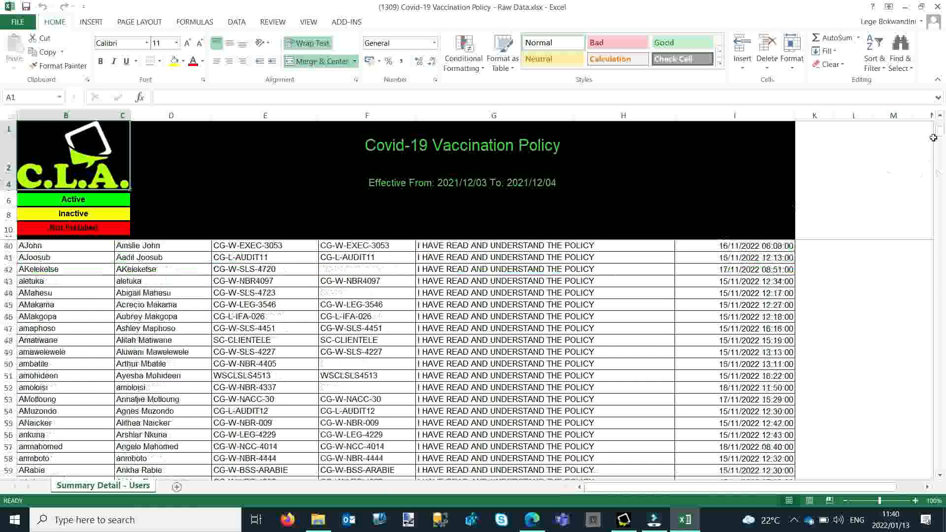
{"action": "left_click_drag", "start_coordinate": [940, 132], "coordinate": [944, 319]}
{"action": "scroll", "coordinate": [458, 402], "scroll_direction": "down", "scroll_amount": 6}
{"action": "scroll", "coordinate": [458, 401], "scroll_direction": "down", "scroll_amount": 18}
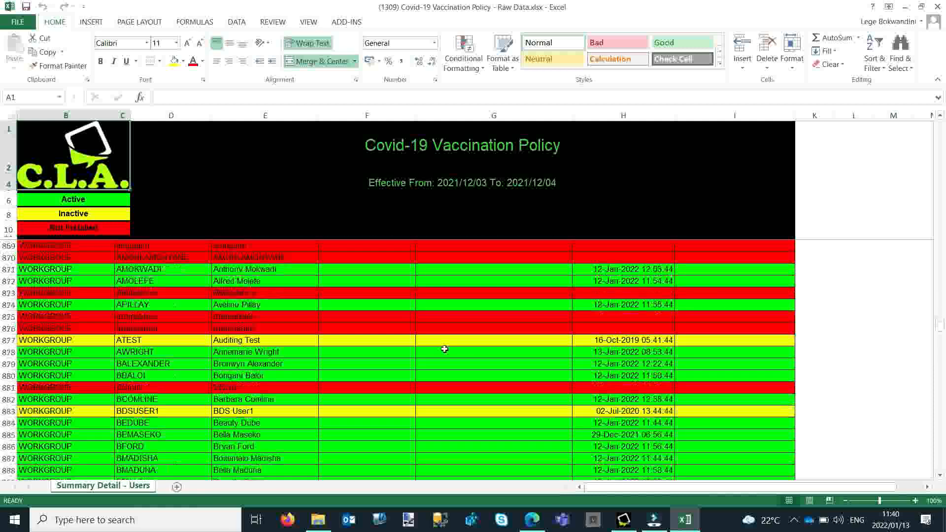
{"action": "scroll", "coordinate": [431, 281], "scroll_direction": "up", "scroll_amount": 20}
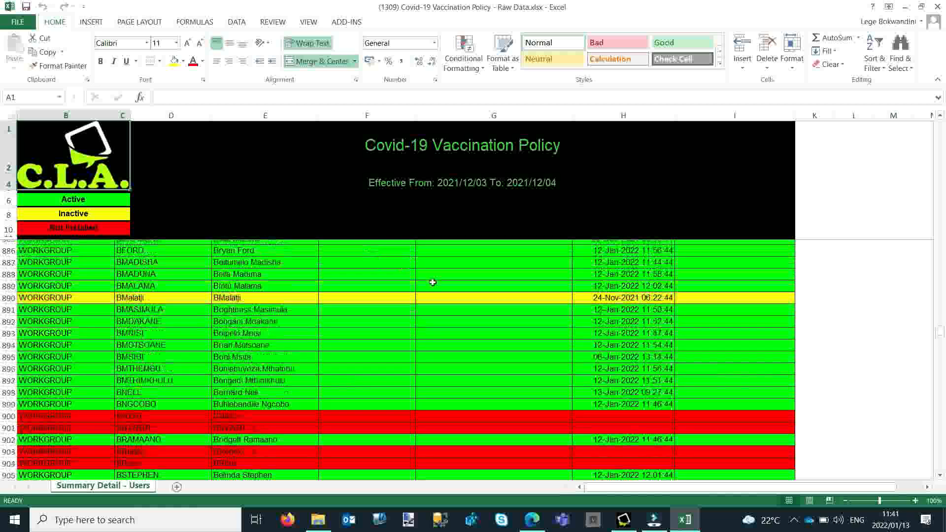
{"action": "scroll", "coordinate": [596, 351], "scroll_direction": "up", "scroll_amount": 8}
{"action": "scroll", "coordinate": [603, 343], "scroll_direction": "up", "scroll_amount": 20}
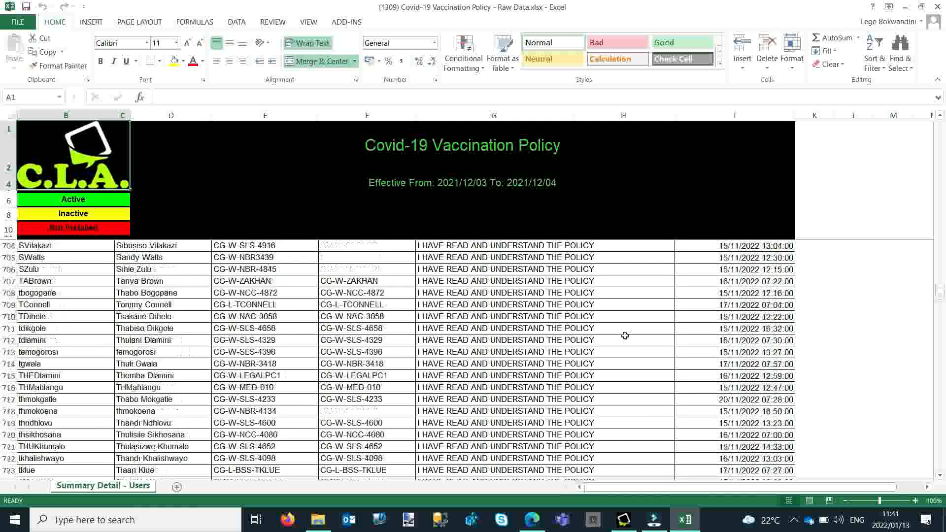
{"action": "scroll", "coordinate": [633, 328], "scroll_direction": "up", "scroll_amount": 20}
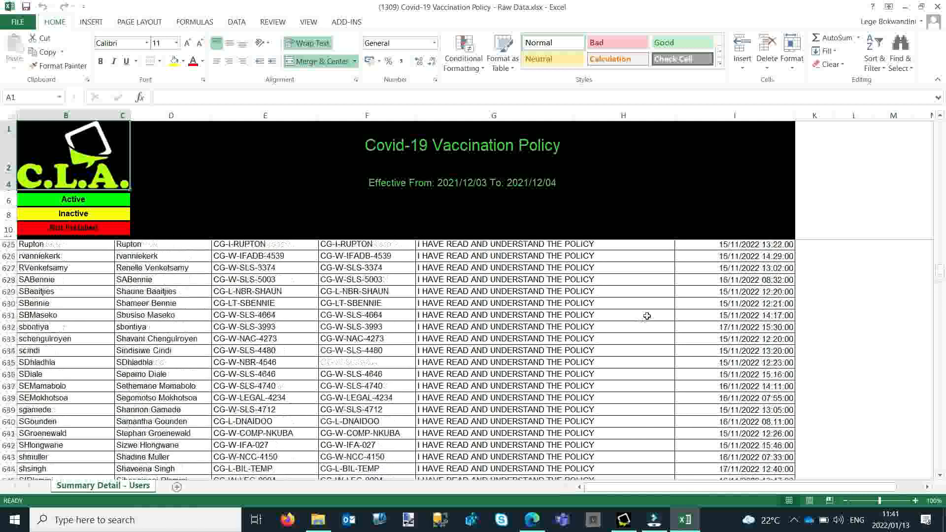
Close the raw data workbook and the Policy Reports folder, and switch back to the Corporate LAN Advertising application
{"action": "left_click", "coordinate": [938, 6]}
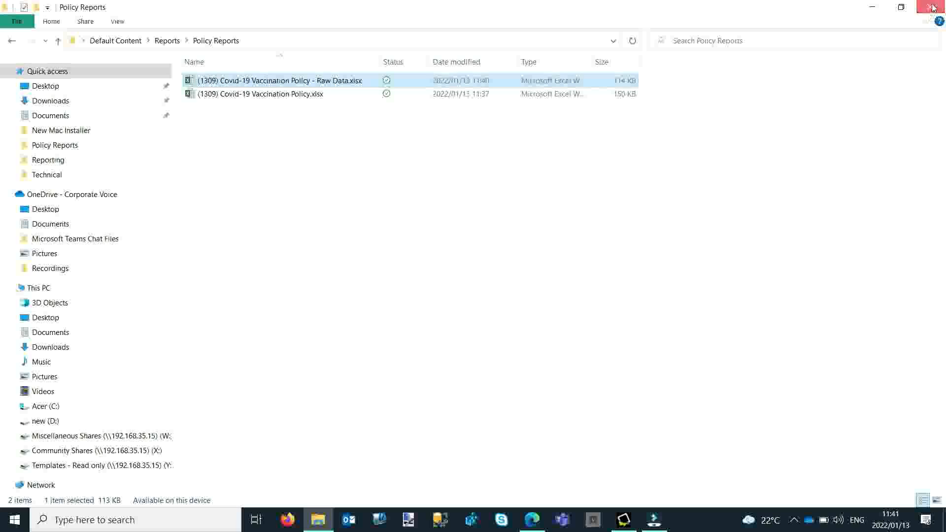
{"action": "left_click", "coordinate": [932, 7]}
{"action": "left_click", "coordinate": [624, 520]}
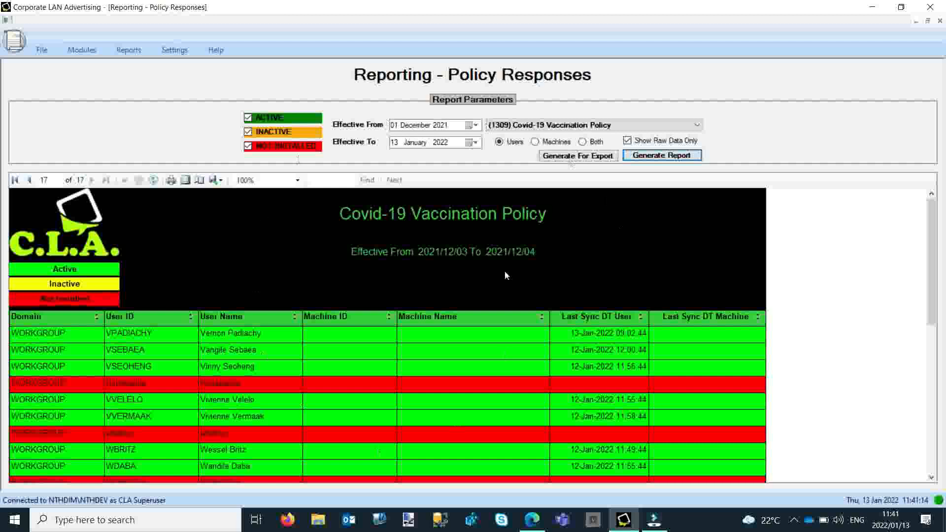
Generate the (1309) Covid-19 Vaccination Policy report for Both users and machines with Show Raw Data Only disabled
{"action": "left_click", "coordinate": [134, 49]}
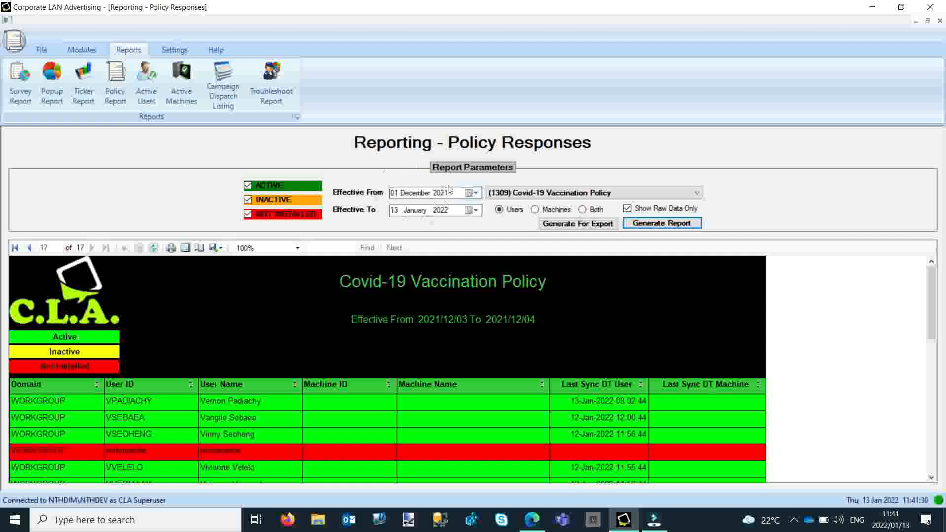
{"action": "left_click", "coordinate": [698, 193]}
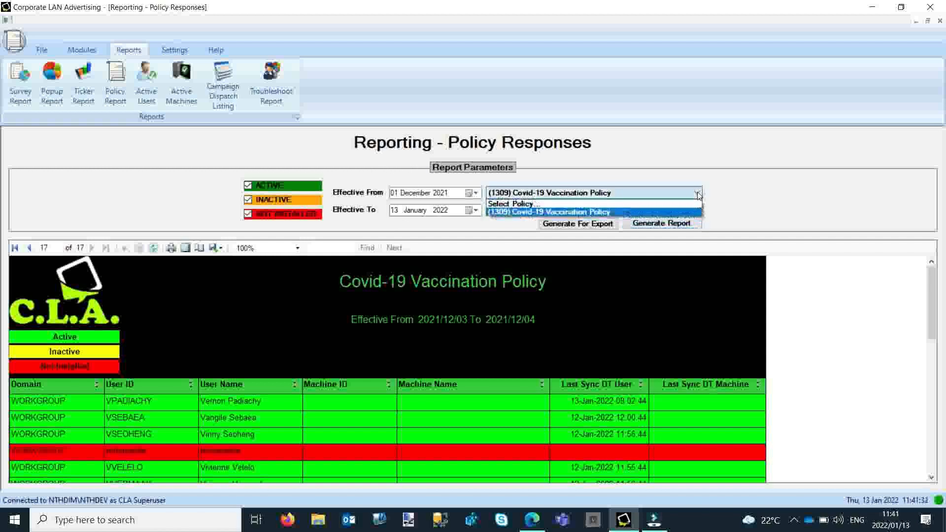
{"action": "left_click", "coordinate": [596, 212]}
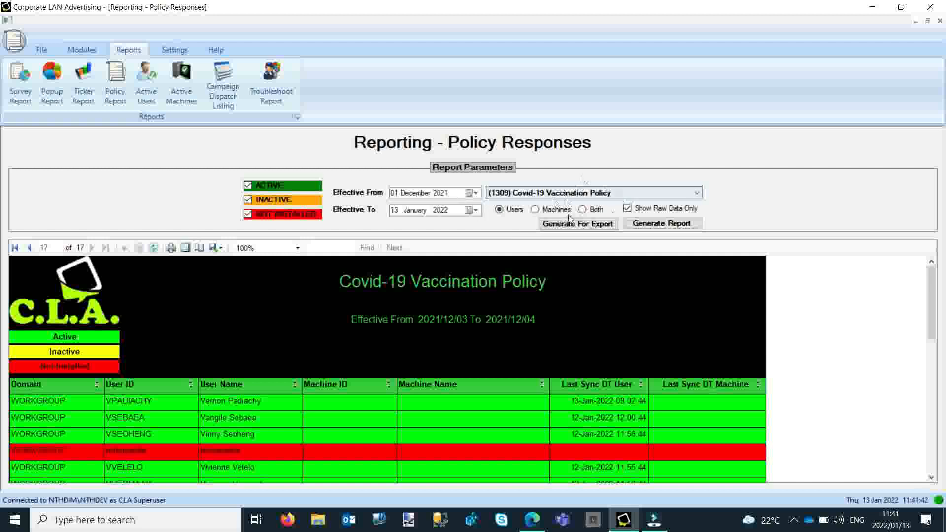
{"action": "left_click", "coordinate": [583, 209]}
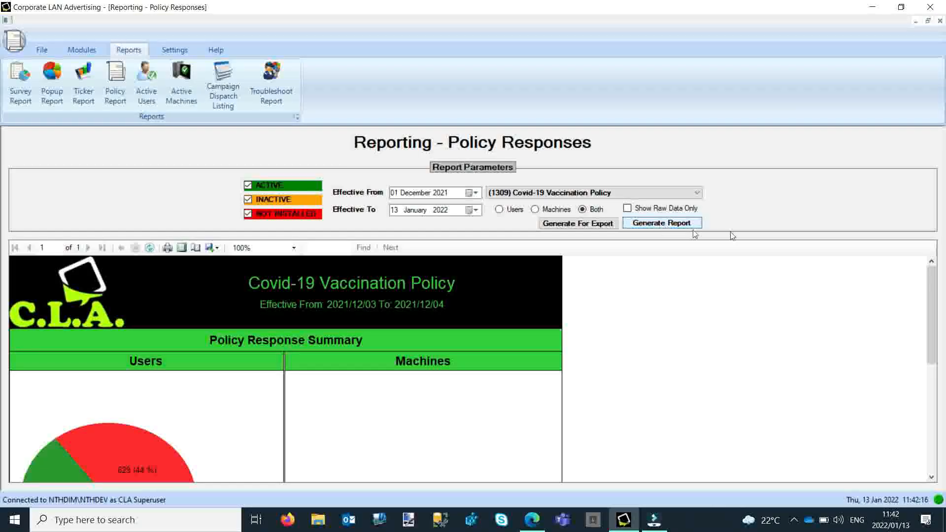
Look over the Policy Response Summary for users and machines, and expand Summarized Detail - Users to read its counts
{"action": "left_click_drag", "start_coordinate": [936, 280], "coordinate": [937, 302]}
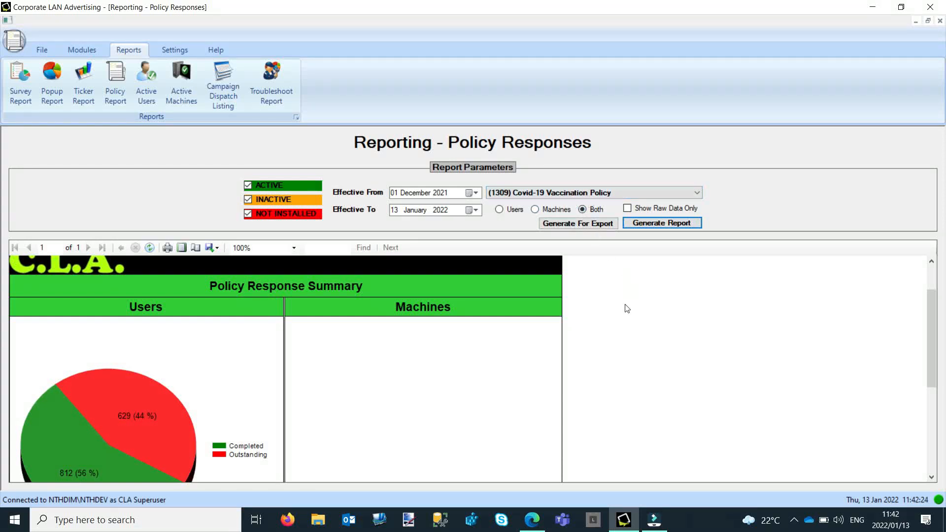
{"action": "scroll", "coordinate": [652, 349], "scroll_direction": "down", "scroll_amount": 3}
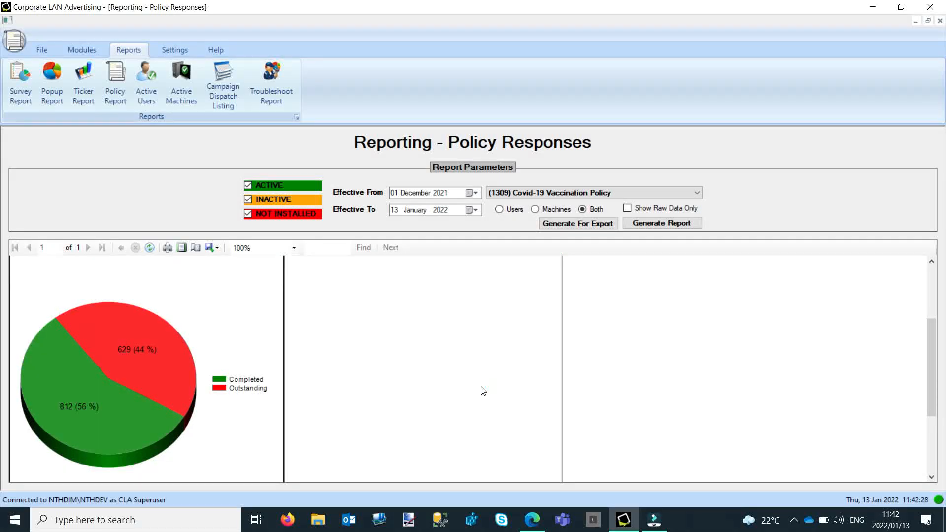
{"action": "scroll", "coordinate": [483, 391], "scroll_direction": "up", "scroll_amount": 4}
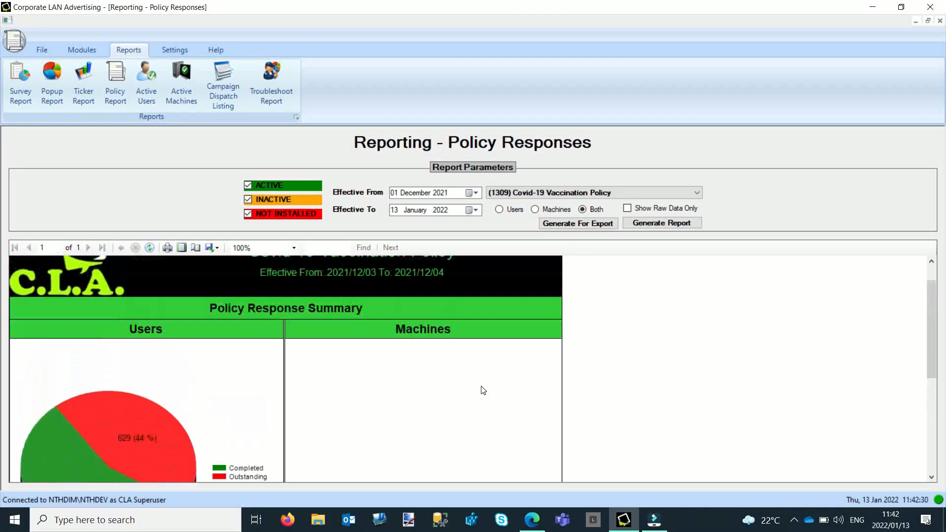
{"action": "scroll", "coordinate": [199, 290], "scroll_direction": "down", "scroll_amount": 5}
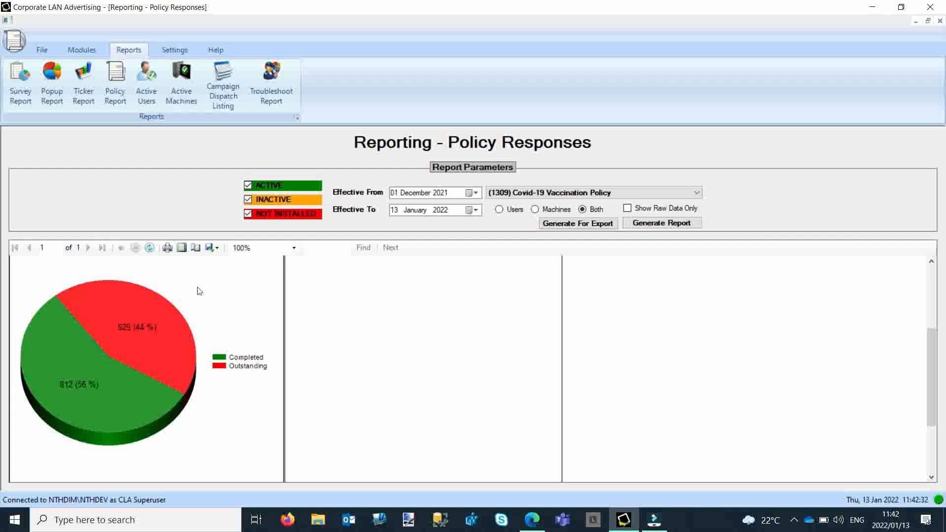
{"action": "scroll", "coordinate": [185, 327], "scroll_direction": "down", "scroll_amount": 5}
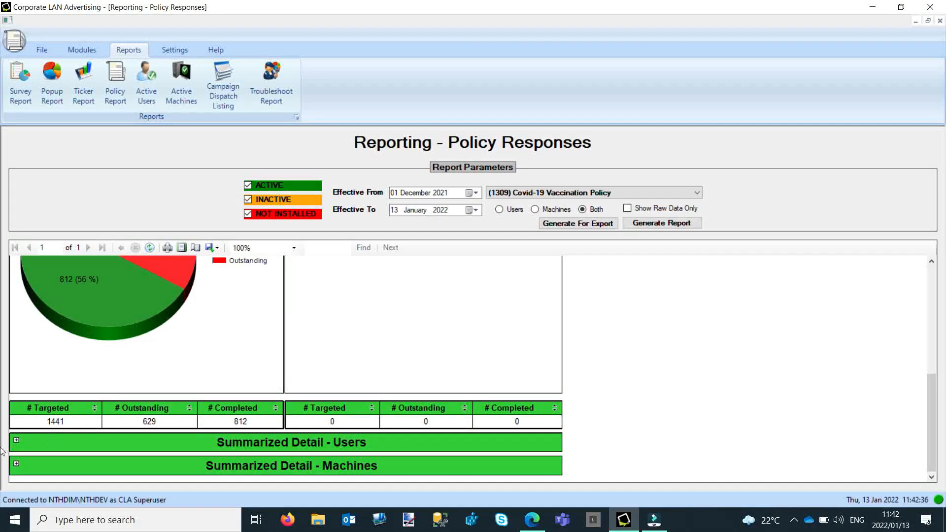
{"action": "left_click", "coordinate": [16, 440]}
{"action": "scroll", "coordinate": [247, 331], "scroll_direction": "down", "scroll_amount": 7}
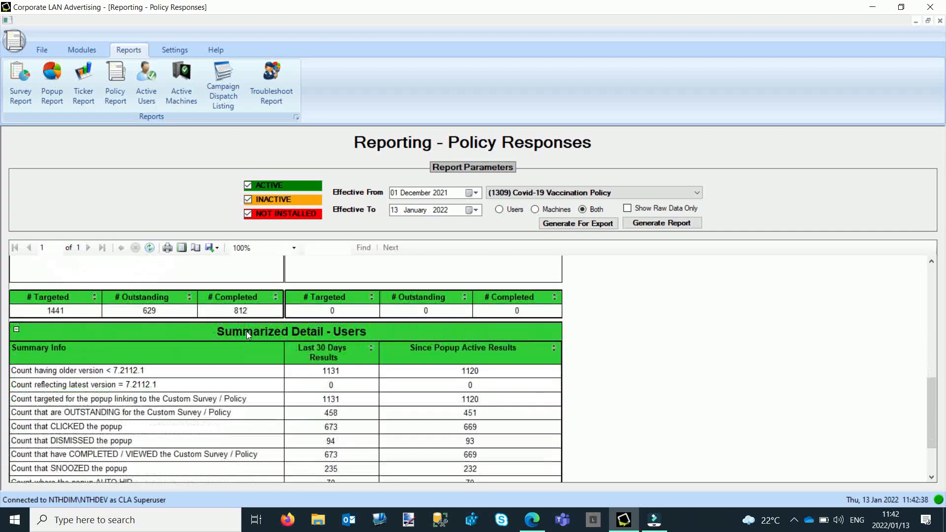
{"action": "scroll", "coordinate": [257, 326], "scroll_direction": "down", "scroll_amount": 2}
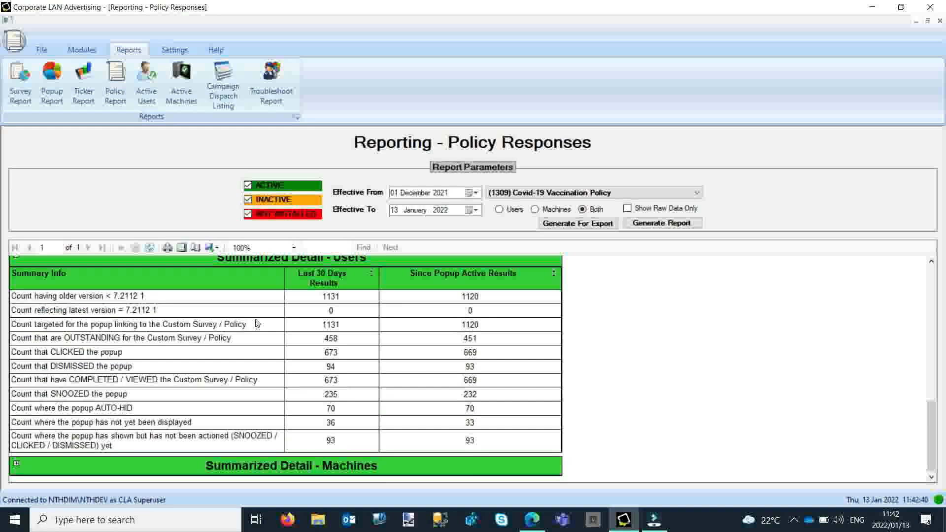
Expand Summarized Detail - Machines to review its counts, then return towards the start of the report
{"action": "left_click", "coordinate": [16, 463]}
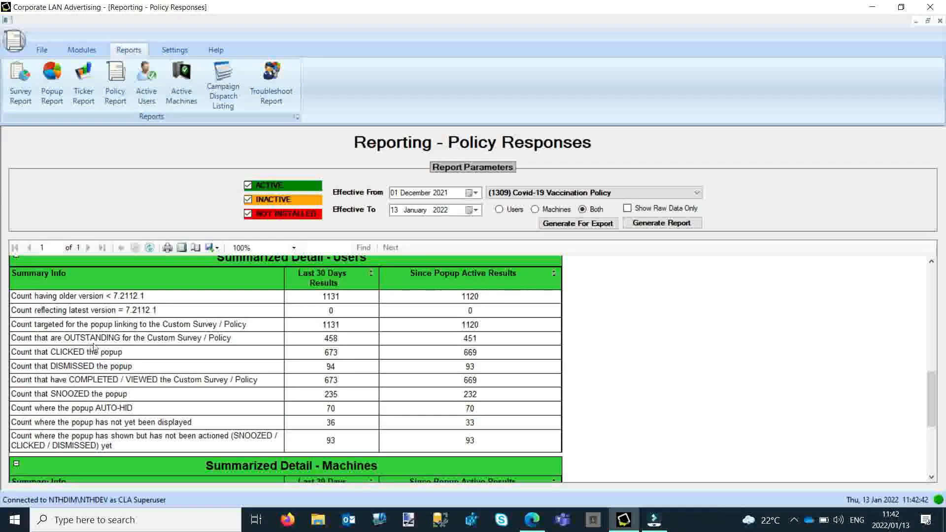
{"action": "scroll", "coordinate": [108, 333], "scroll_direction": "down", "scroll_amount": 5}
{"action": "scroll", "coordinate": [108, 334], "scroll_direction": "down", "scroll_amount": 3}
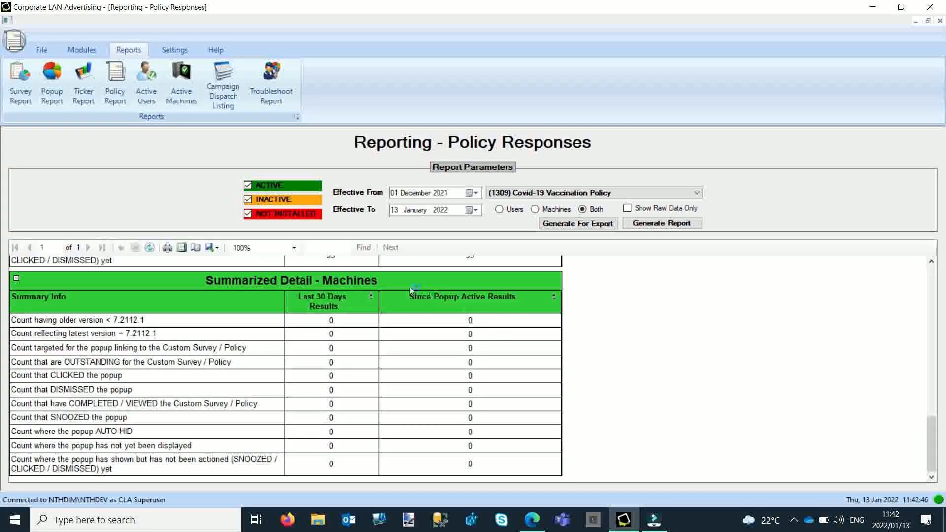
{"action": "scroll", "coordinate": [428, 320], "scroll_direction": "up", "scroll_amount": 9}
{"action": "scroll", "coordinate": [436, 323], "scroll_direction": "up", "scroll_amount": 15}
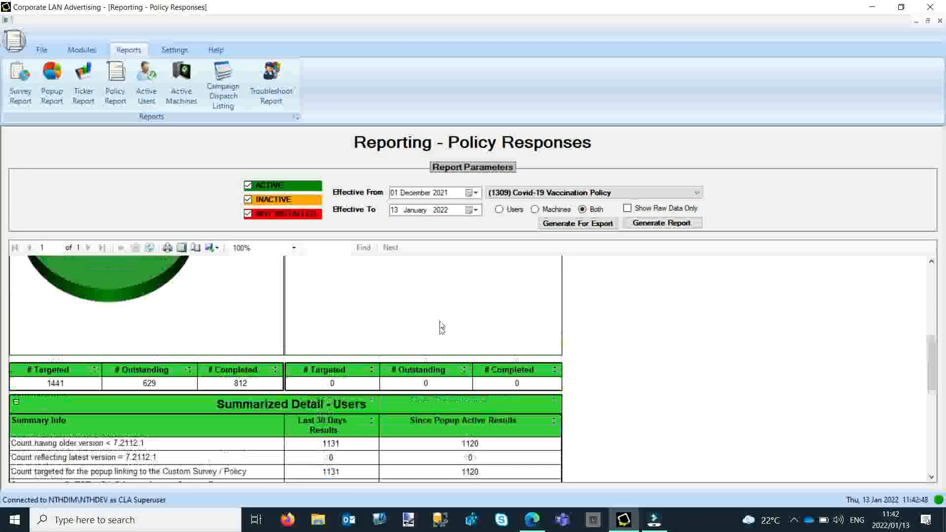